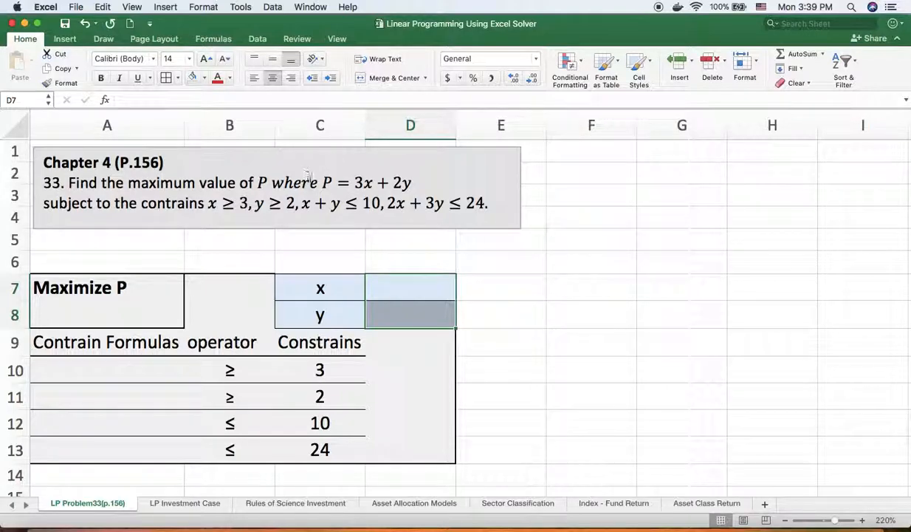
pyautogui.click(183, 182)
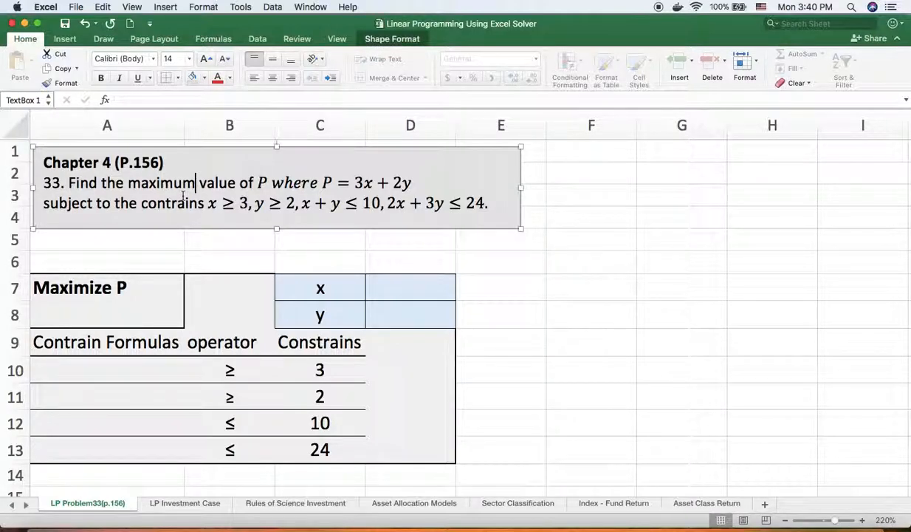
pyautogui.click(164, 259)
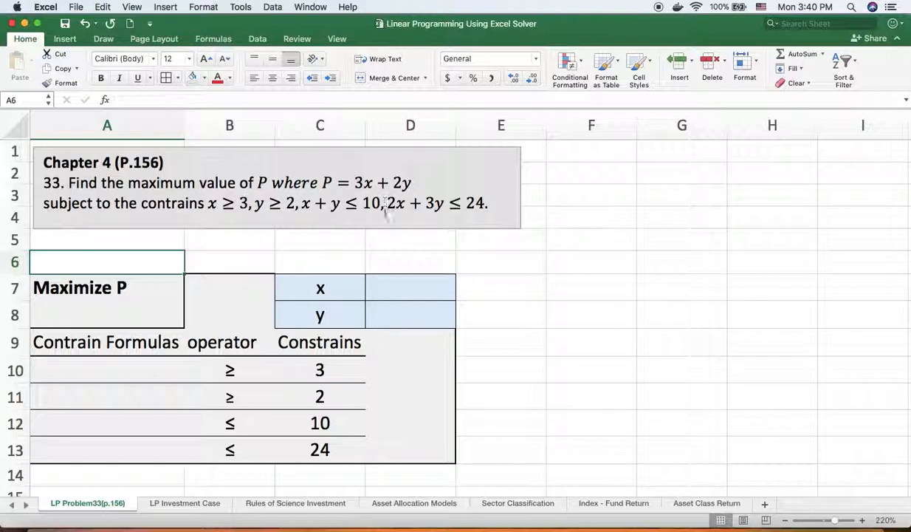
pyautogui.click(321, 288)
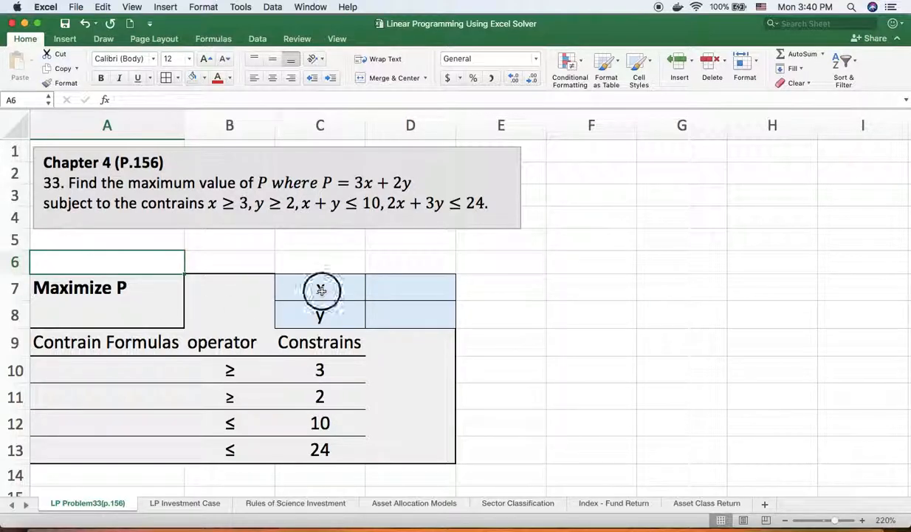
pyautogui.click(319, 317)
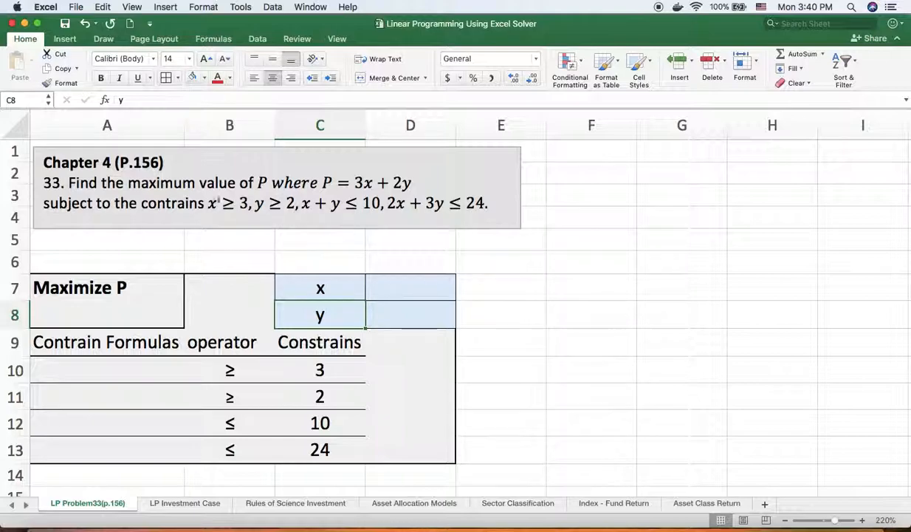
# - Enter the starting values for the variables: =4 for x in D7 and =5 for y in D8
pyautogui.click(420, 288)
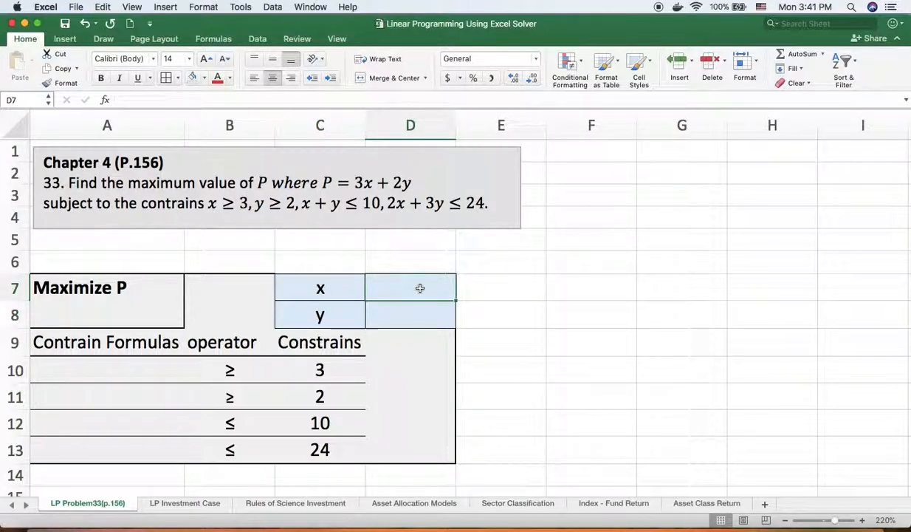
pyautogui.write('=4')
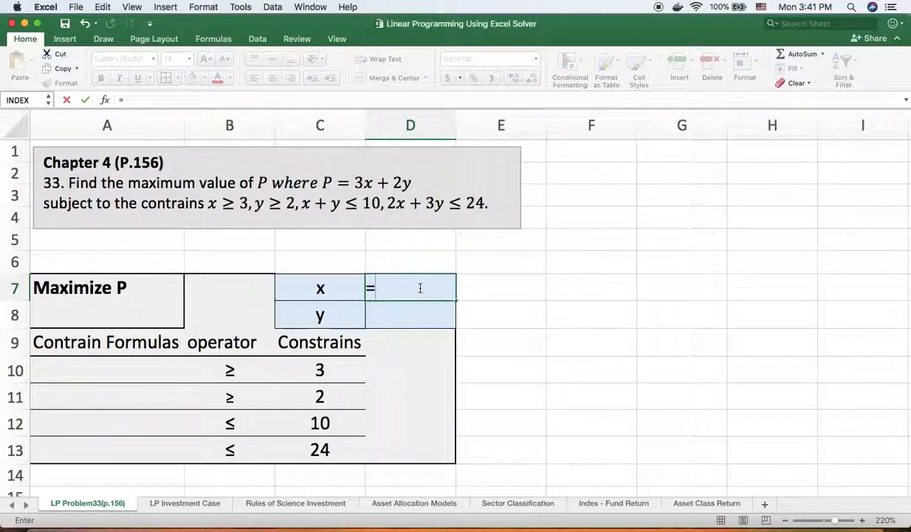
pyautogui.click(406, 313)
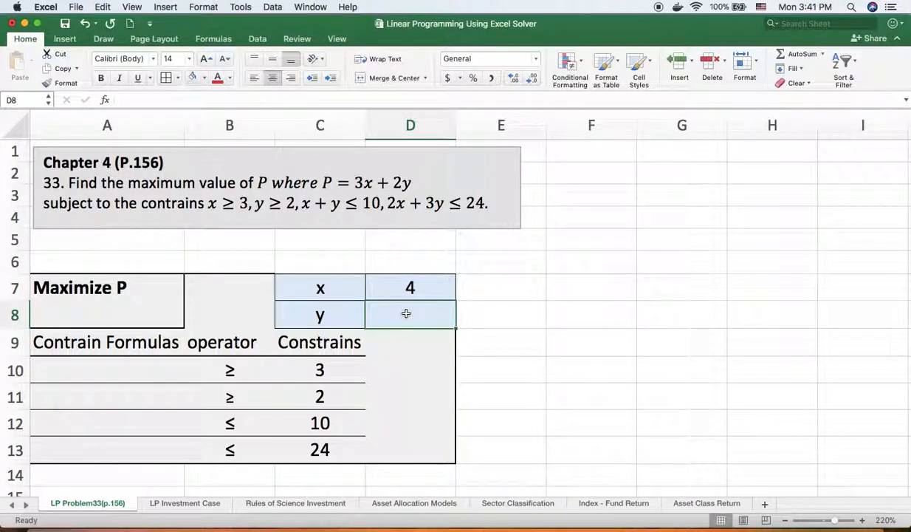
pyautogui.write('=')
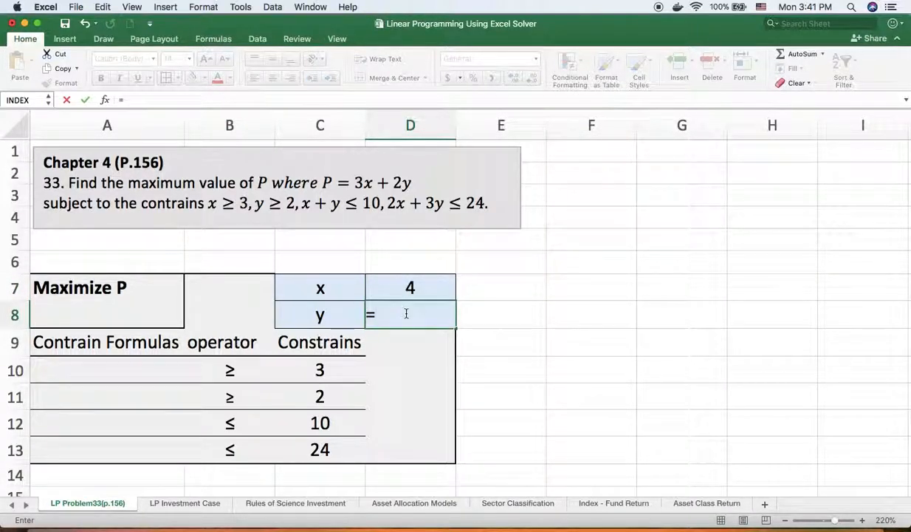
pyautogui.write('5')
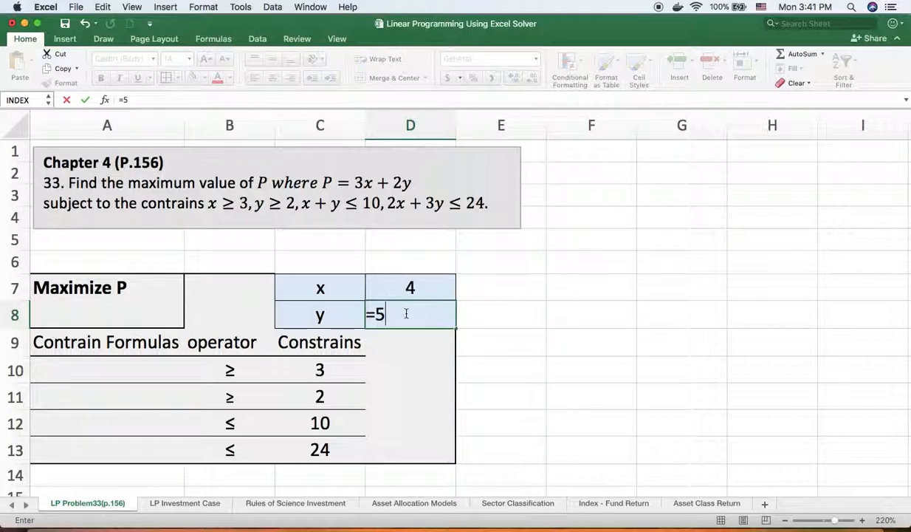
pyautogui.click(514, 342)
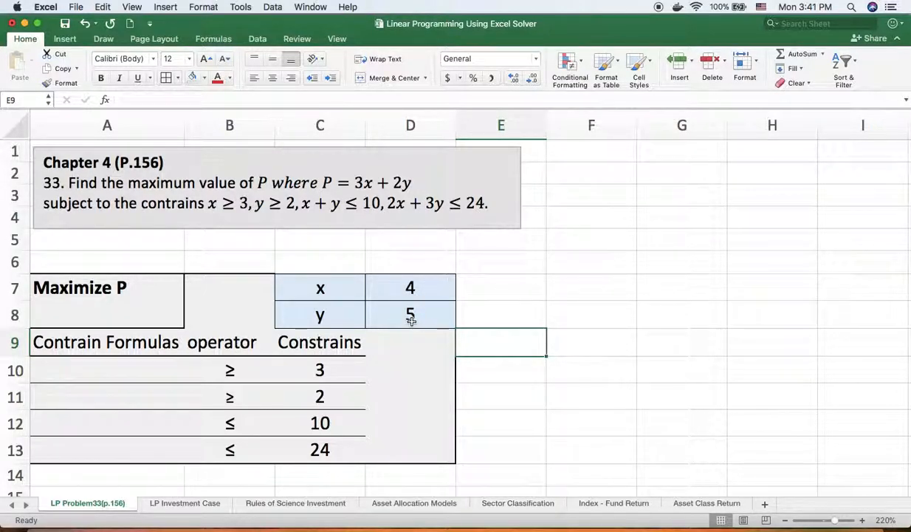
# - Enter the objective formula =3*D7+2*D8 in cell A8 under Maximize P
pyautogui.click(89, 313)
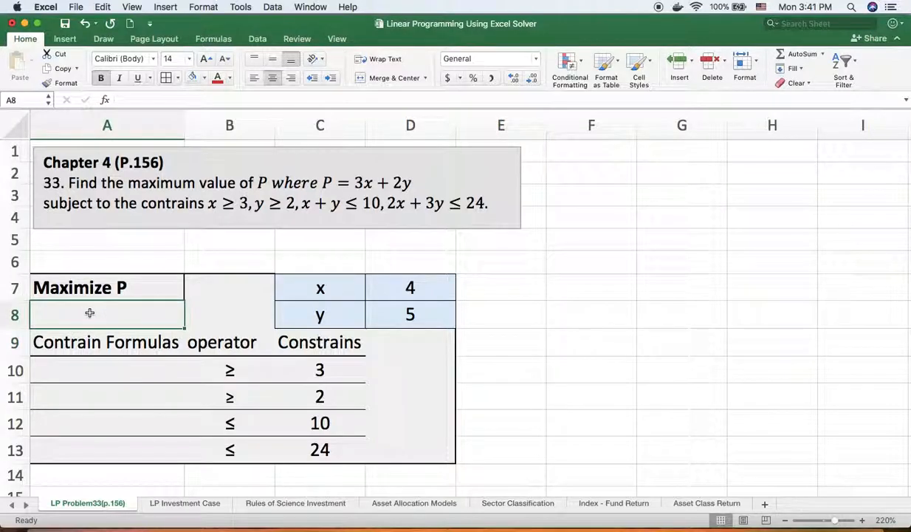
pyautogui.write('=')
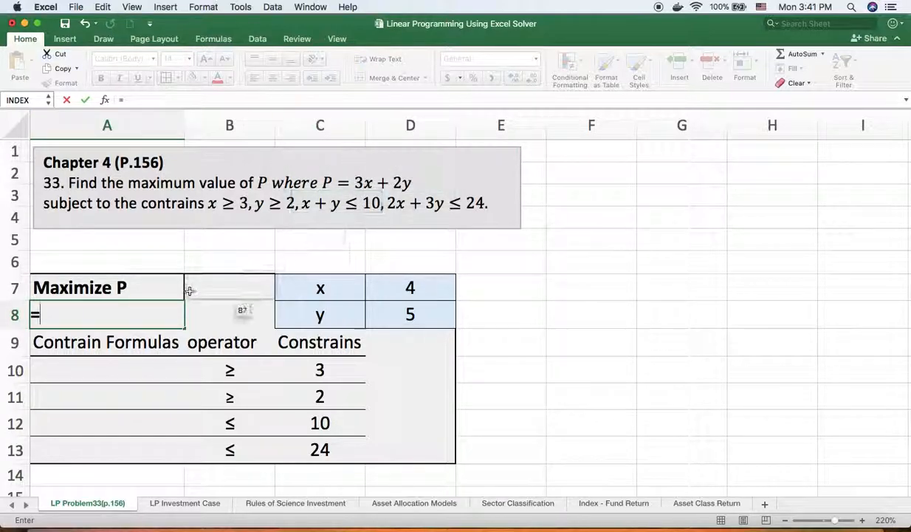
pyautogui.write('3*')
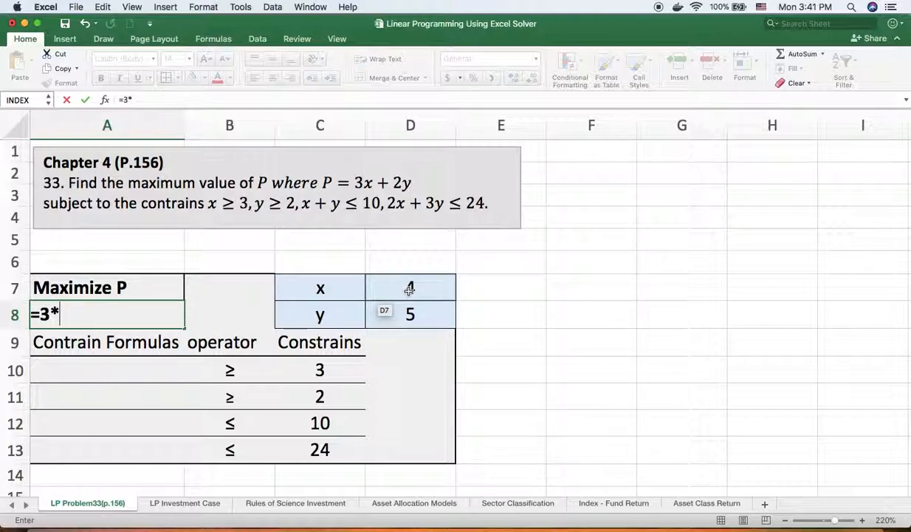
pyautogui.click(409, 288)
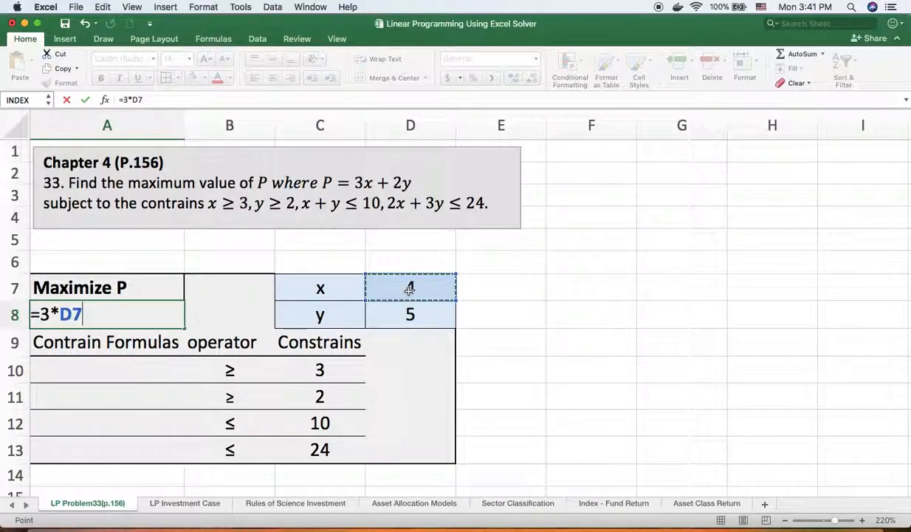
pyautogui.write('+')
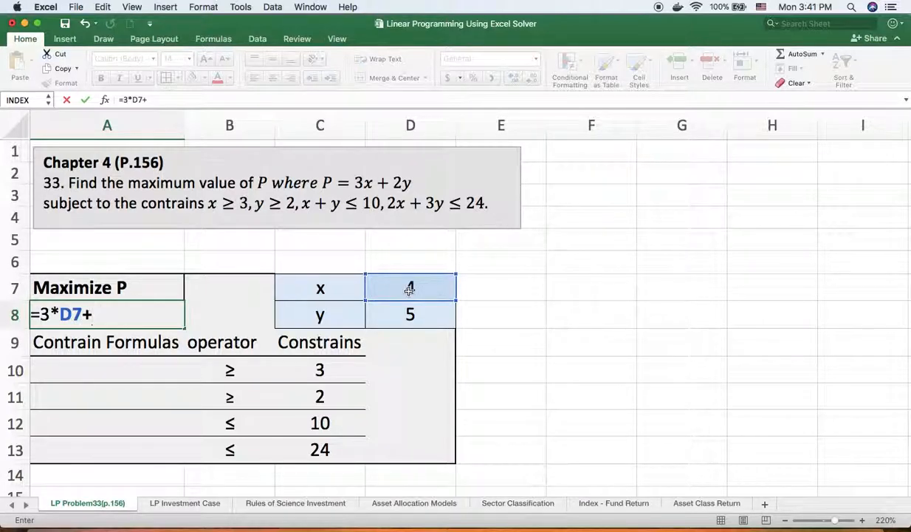
pyautogui.write('22')
pyautogui.click(408, 316)
pyautogui.press('Return')
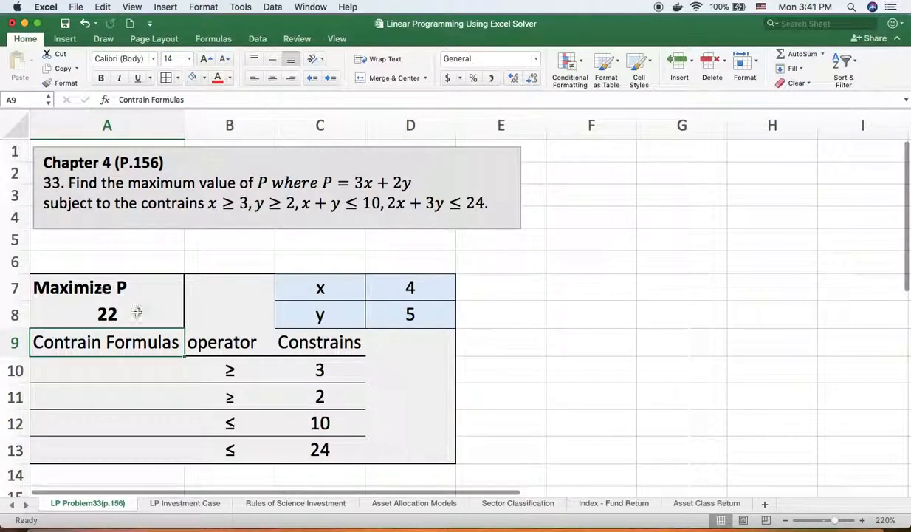
# - Enter the formulas for the first two constraints, =D7 in A10 and =D8 in A11
pyautogui.click(103, 370)
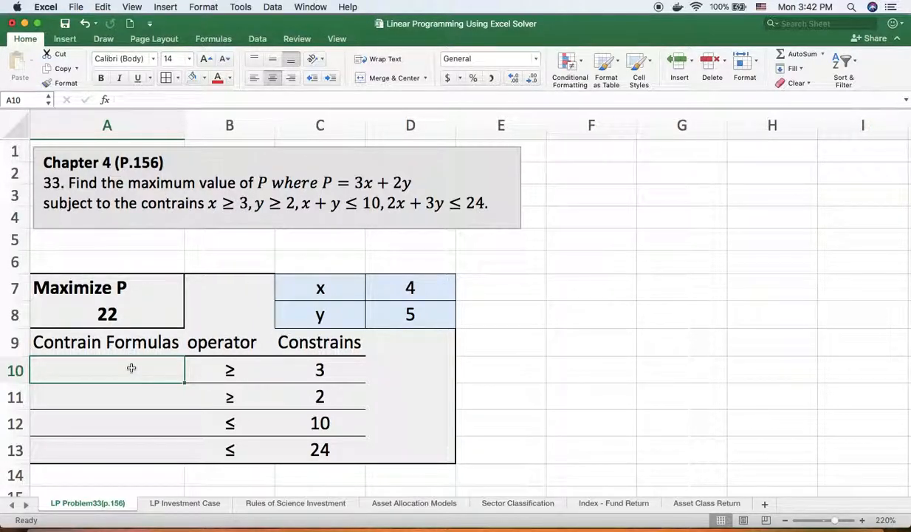
pyautogui.write('=')
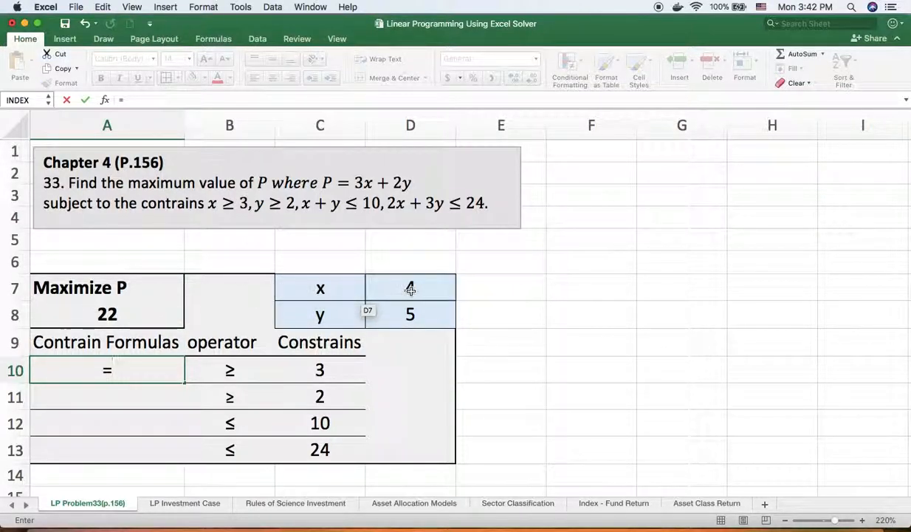
pyautogui.click(410, 290)
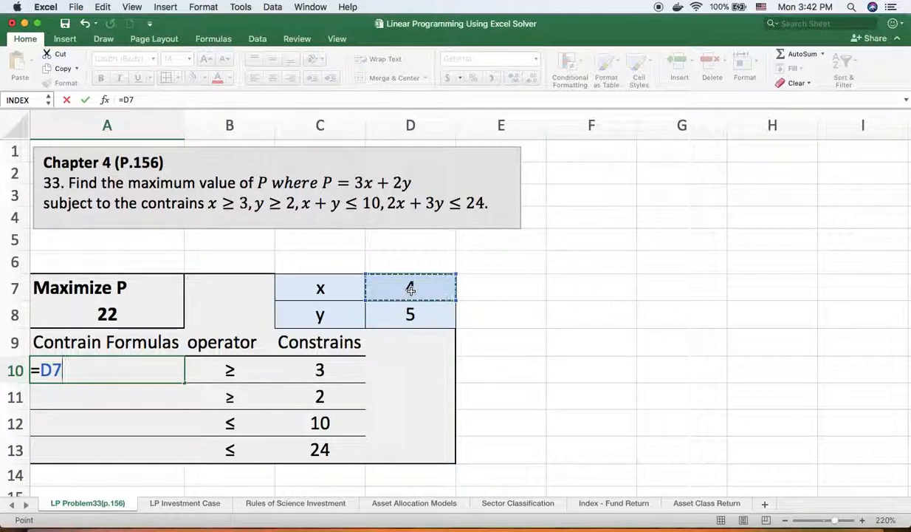
pyautogui.press('Return')
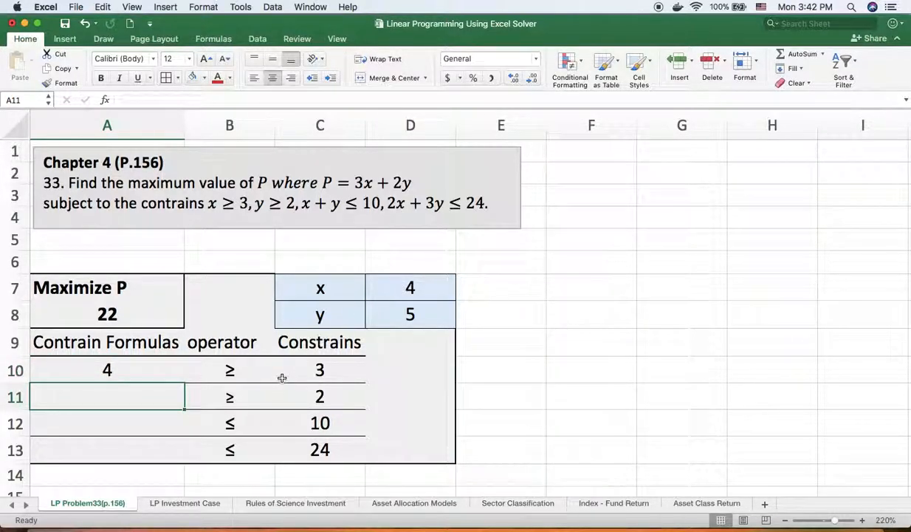
pyautogui.write('=')
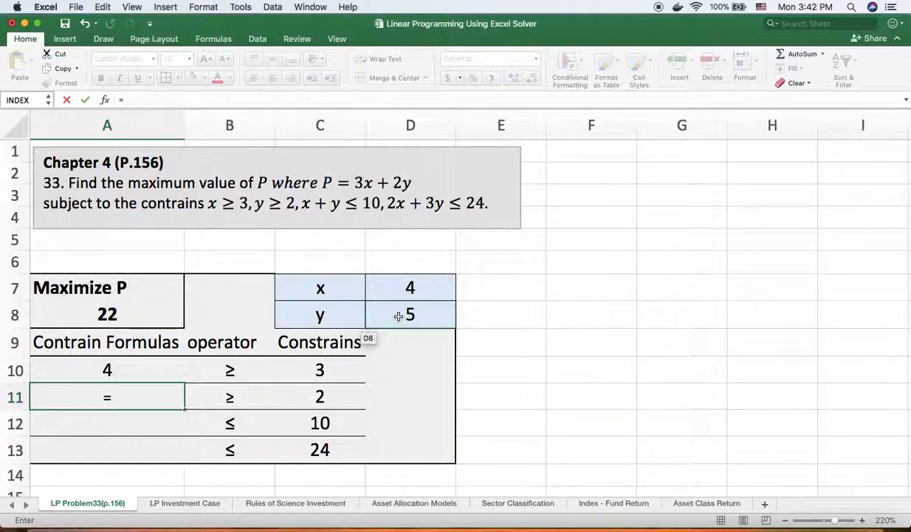
pyautogui.click(408, 319)
pyautogui.press('Return')
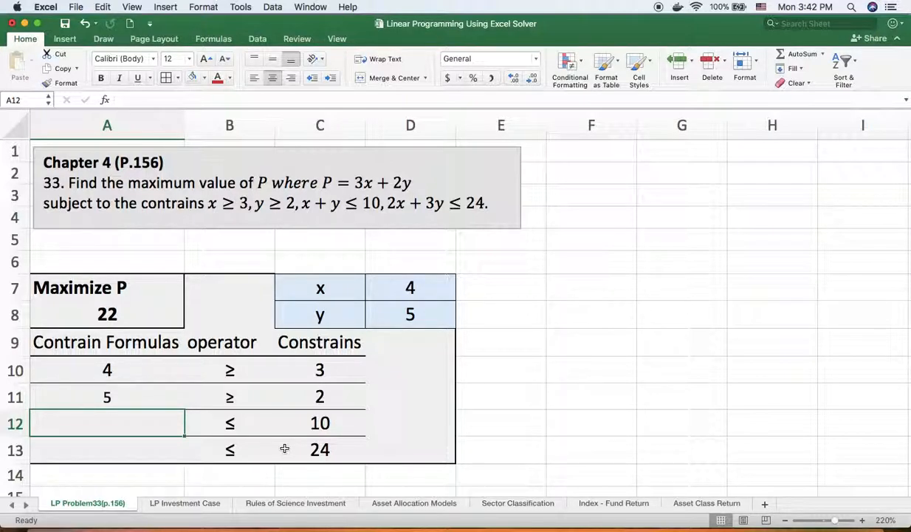
# - Enter the third constraint formula =D7+D8 in cell A12 for x + y
pyautogui.write('=')
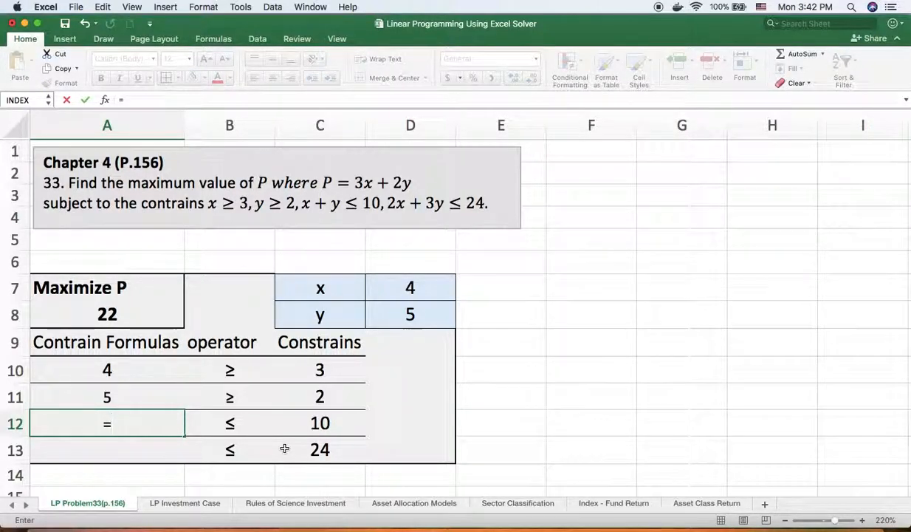
pyautogui.click(411, 288)
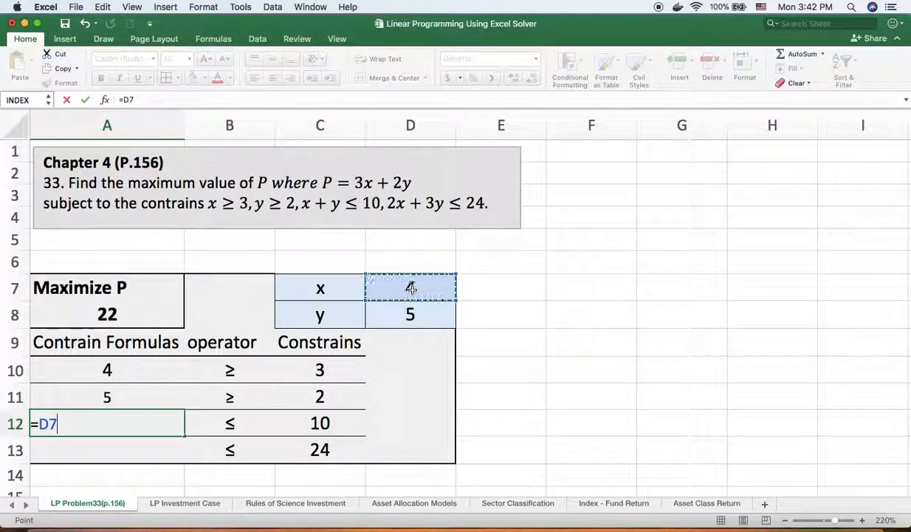
pyautogui.write('+')
pyautogui.click(429, 318)
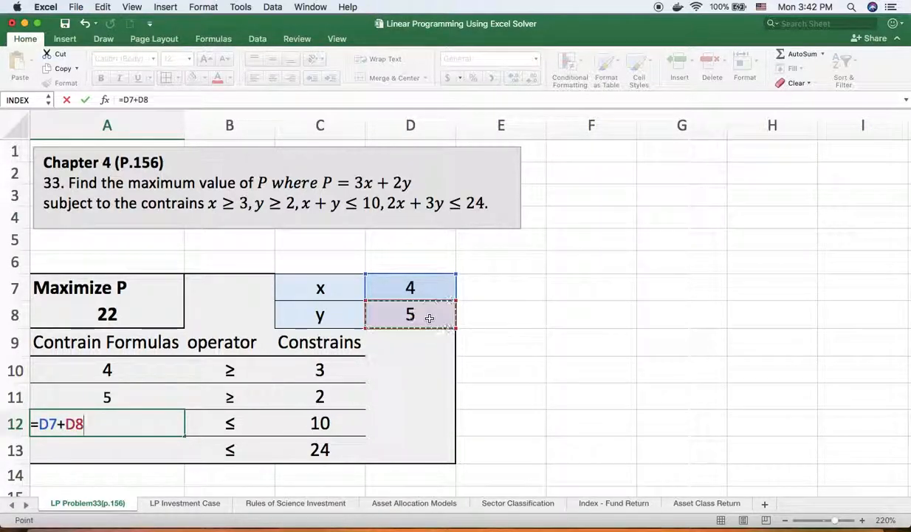
pyautogui.press('Return')
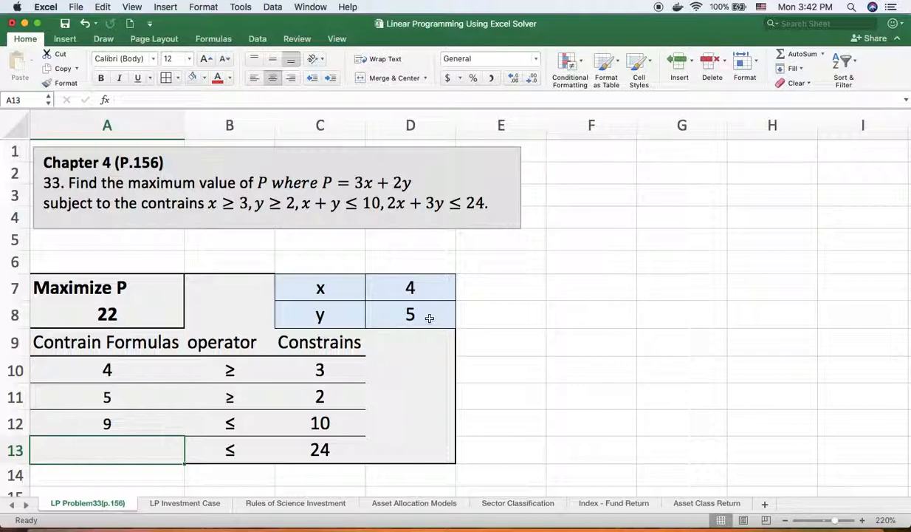
# - Enter the fourth constraint formula =2*D7+3*D8 in cell A13 for 2x + 3y
pyautogui.write('=')
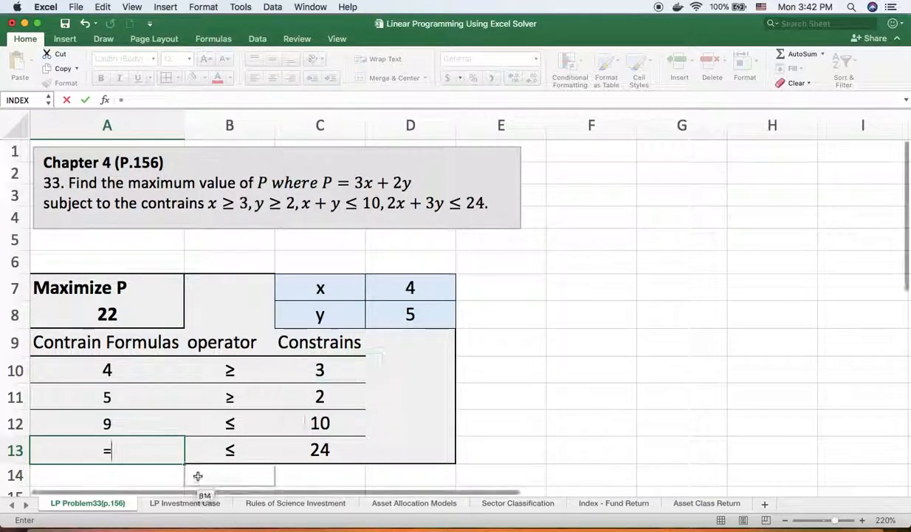
pyautogui.write('2')
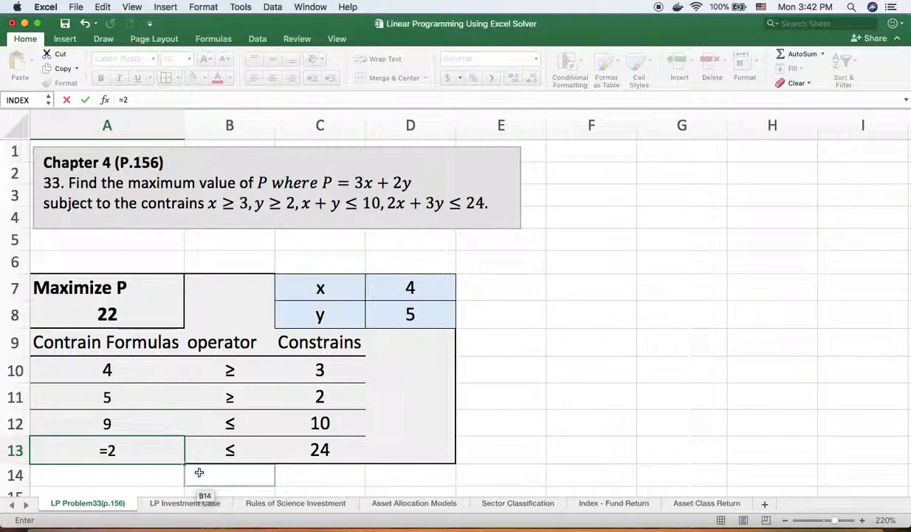
pyautogui.write('*')
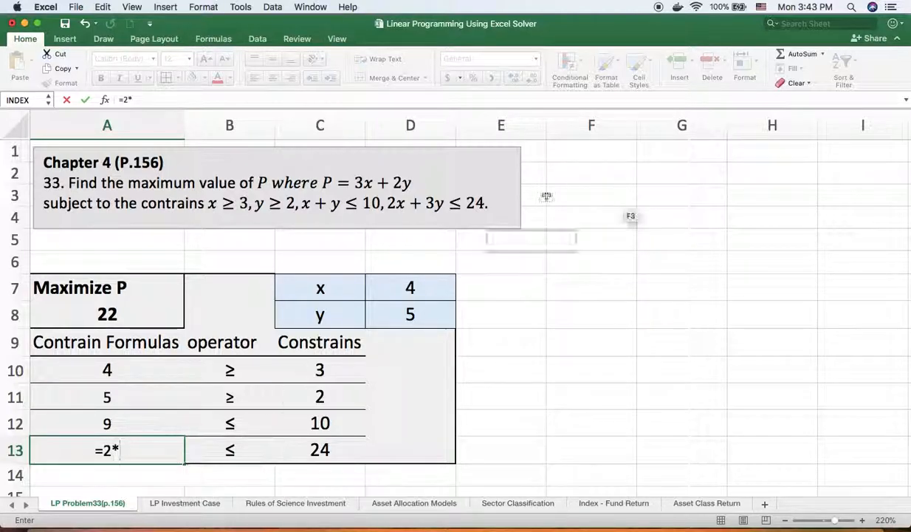
pyautogui.click(419, 287)
pyautogui.write('+')
pyautogui.click(411, 314)
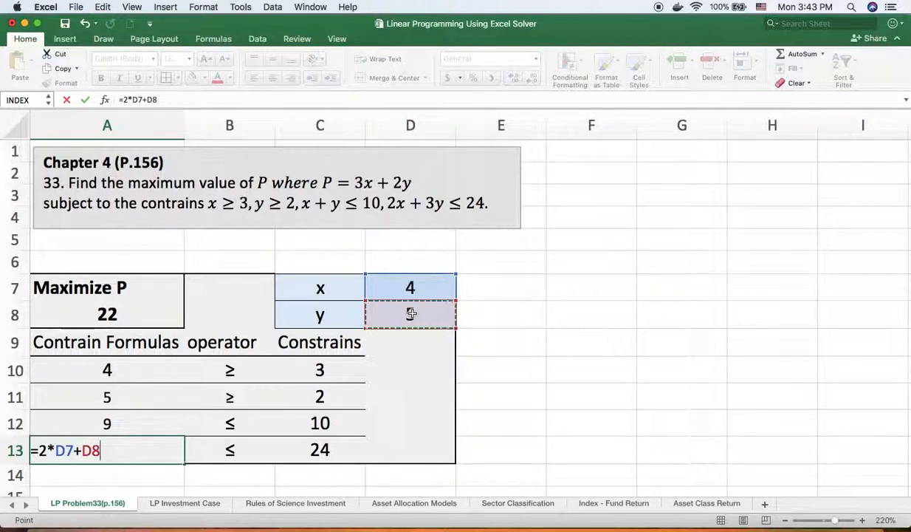
pyautogui.write('*')
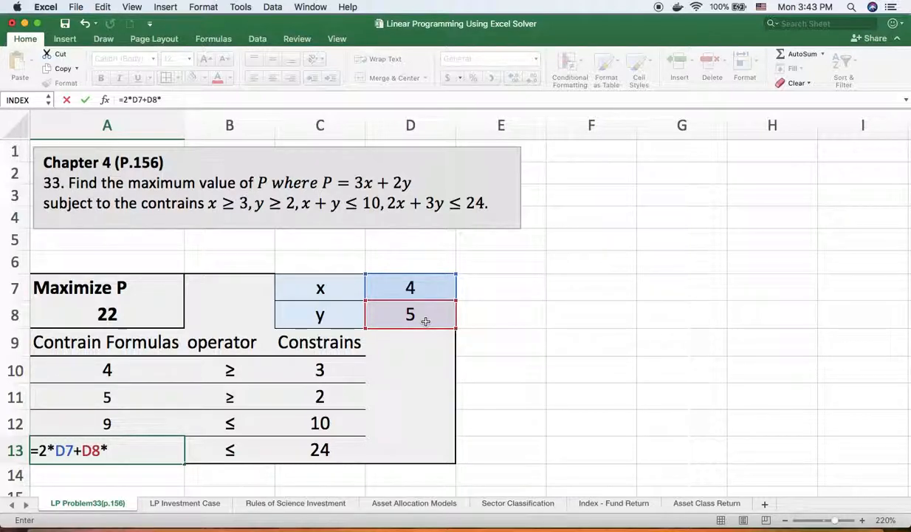
pyautogui.press('BackSpace')
pyautogui.press('BackSpace')
pyautogui.press('BackSpace')
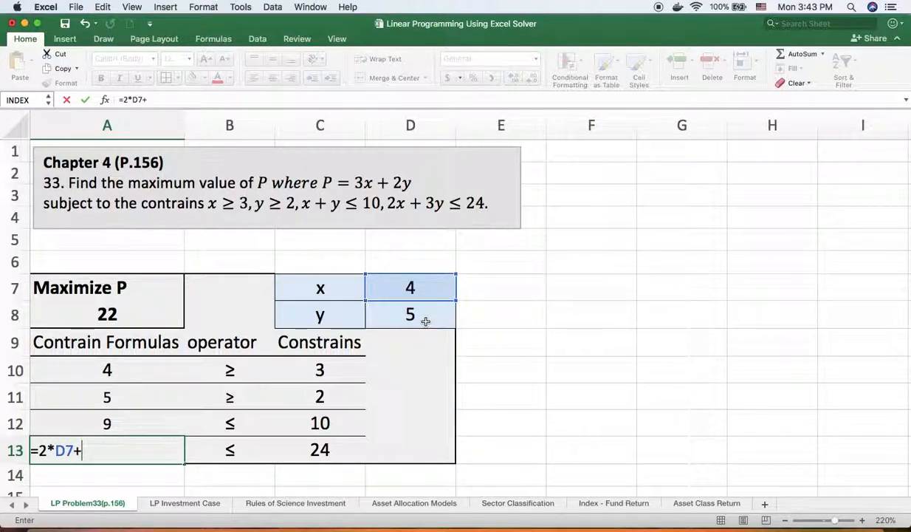
pyautogui.write('3*')
pyautogui.click(425, 317)
pyautogui.press('Return')
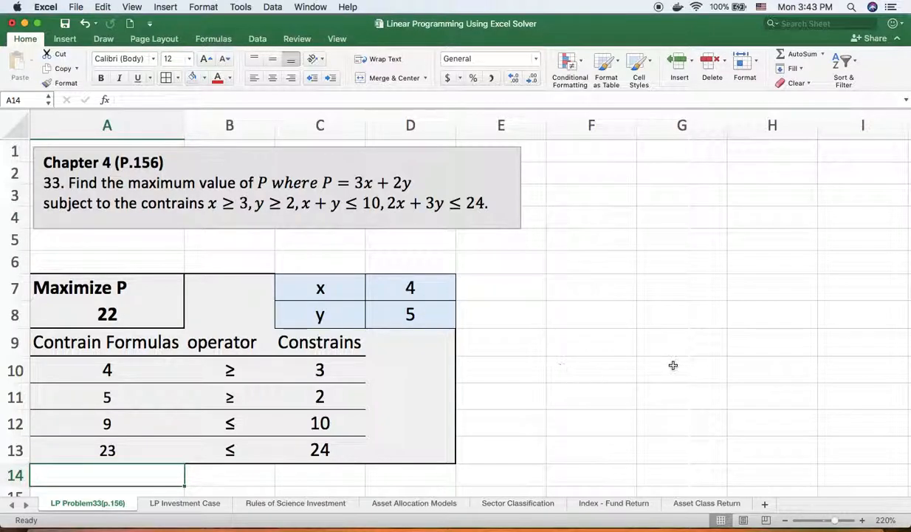
# - Check in the Excel add-ins list that the Solver Add-In is enabled
pyautogui.scroll(-1, 657, 367)
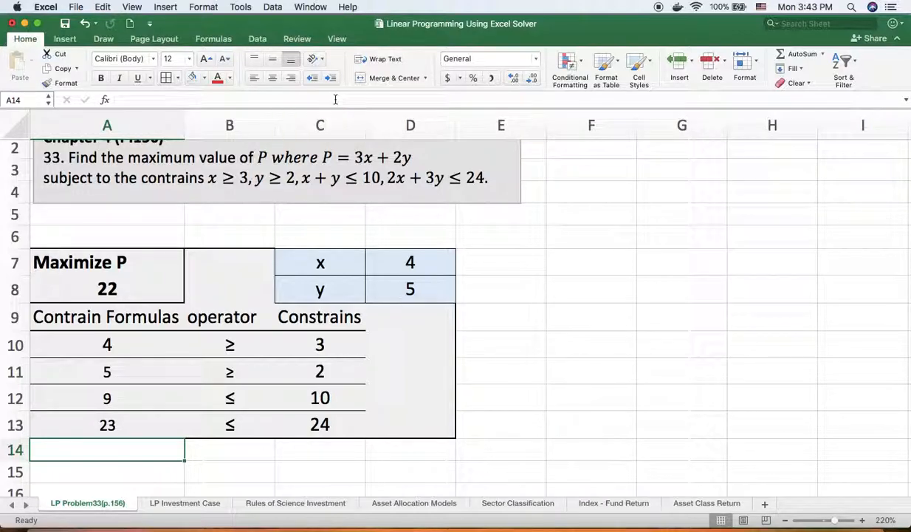
pyautogui.click(258, 41)
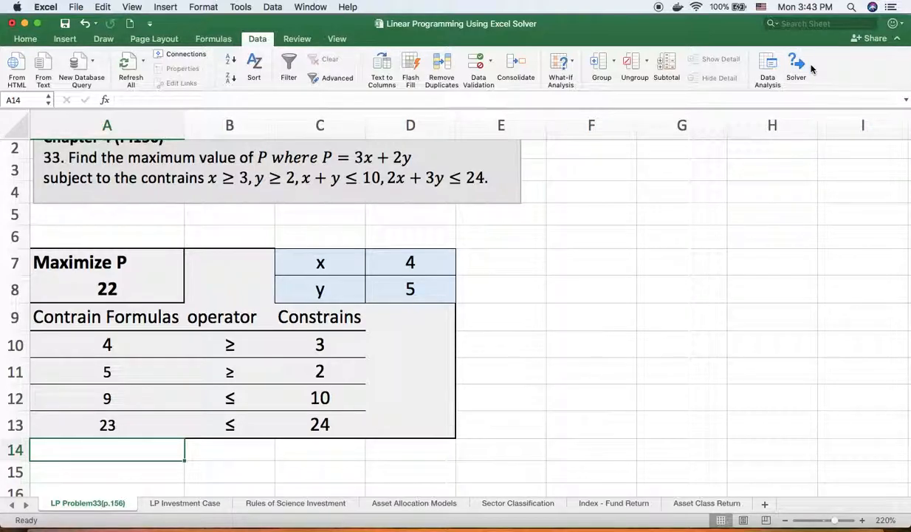
pyautogui.click(242, 8)
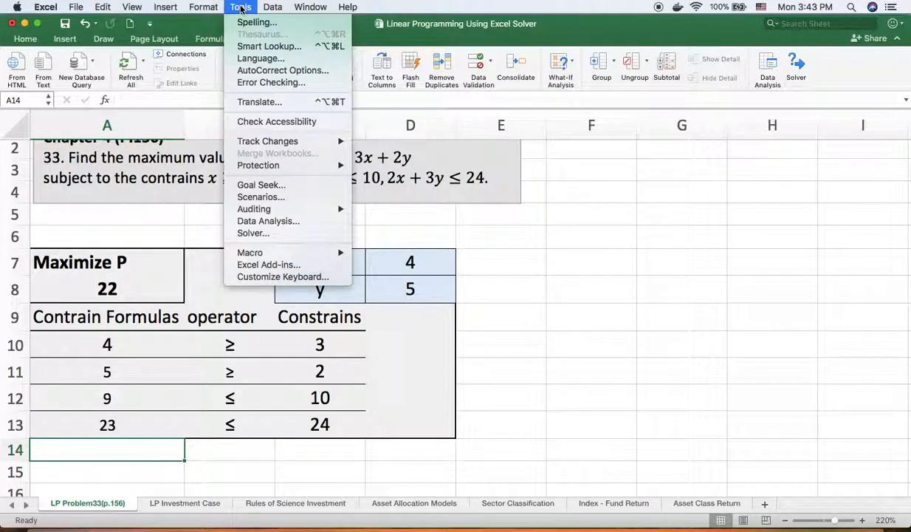
pyautogui.click(253, 264)
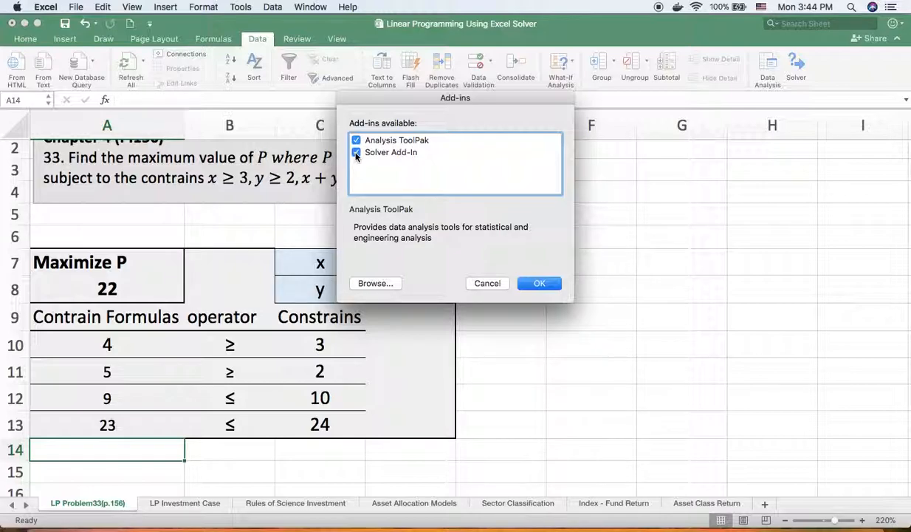
pyautogui.click(538, 284)
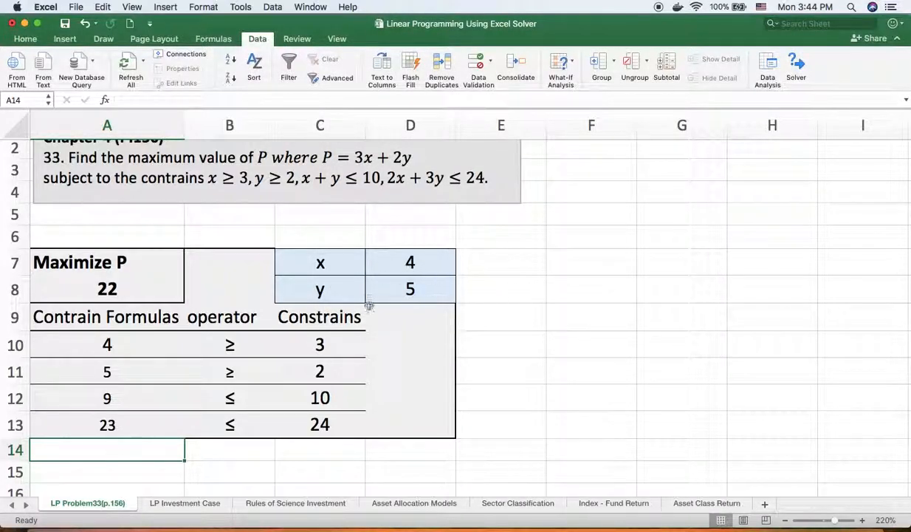
# - Open Solver and reset all of its existing options and cell selections
pyautogui.click(416, 355)
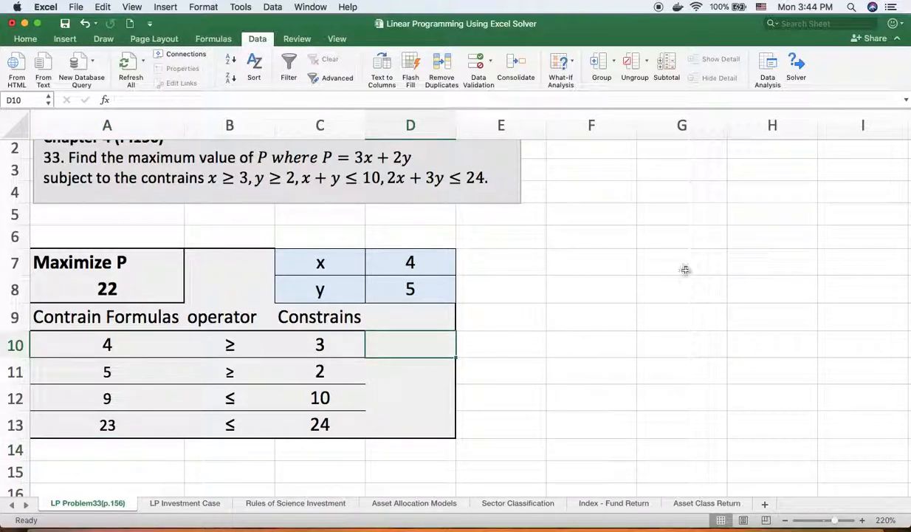
pyautogui.click(796, 70)
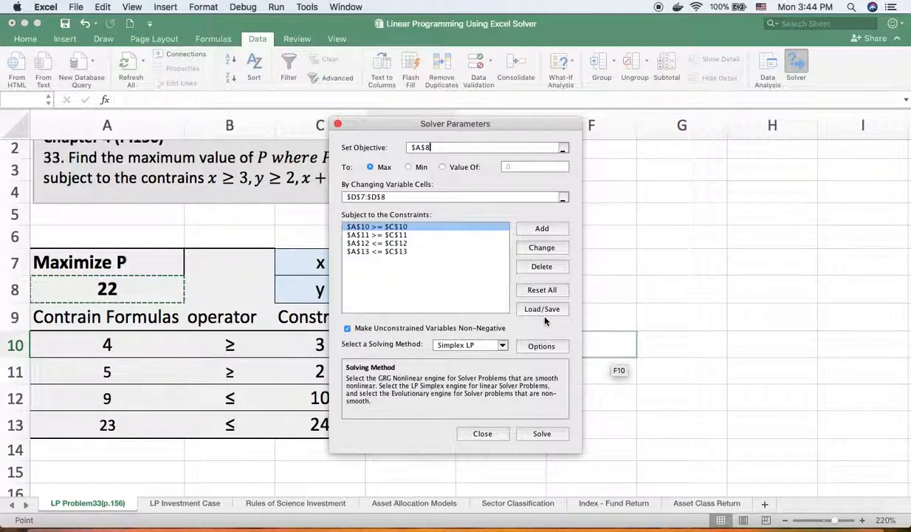
pyautogui.click(541, 289)
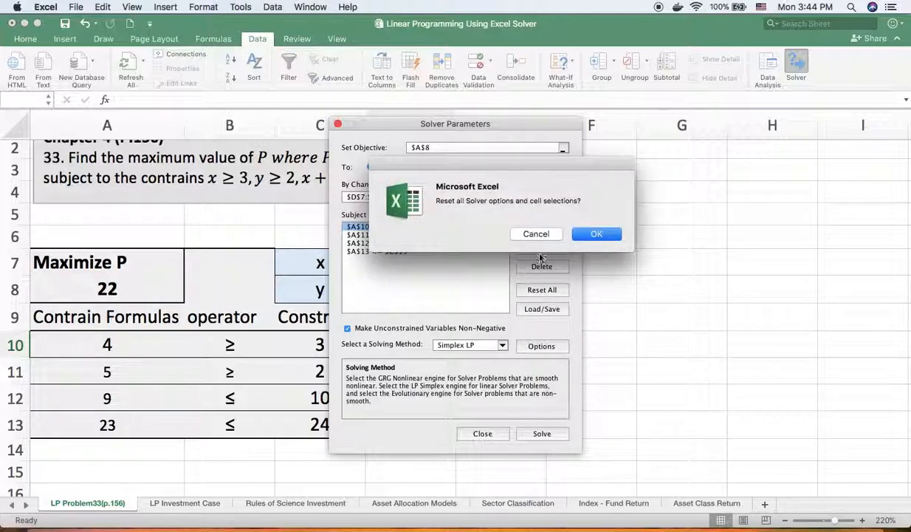
pyautogui.click(591, 234)
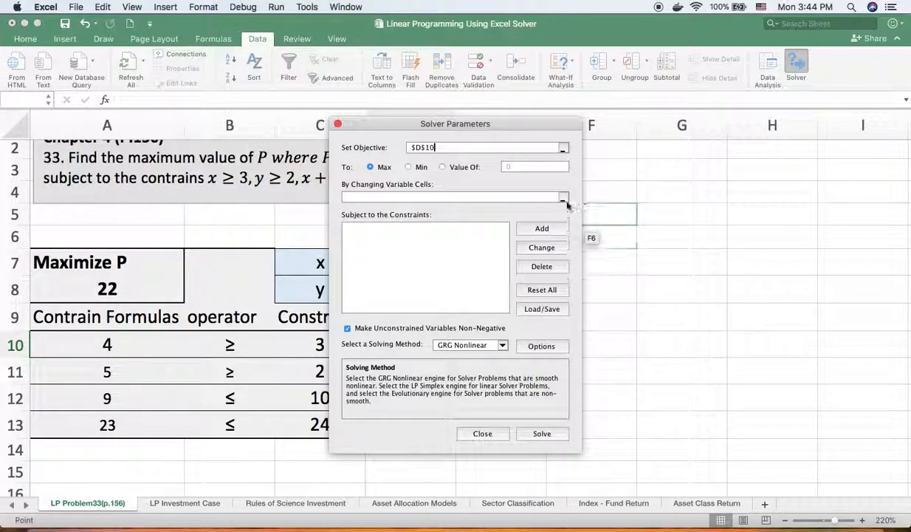
# - Set the Solver objective to cell A8 and the changing variable cells to D7:D8
pyautogui.moveTo(498, 121); pyautogui.dragTo(720, 216)
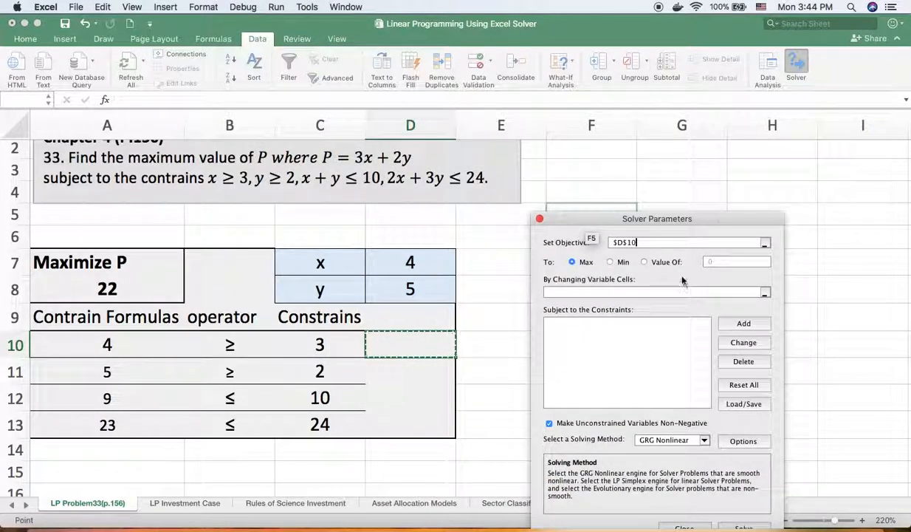
pyautogui.press('BackSpace')
pyautogui.press('BackSpace')
pyautogui.press('BackSpace')
pyautogui.press('BackSpace')
pyautogui.press('BackSpace')
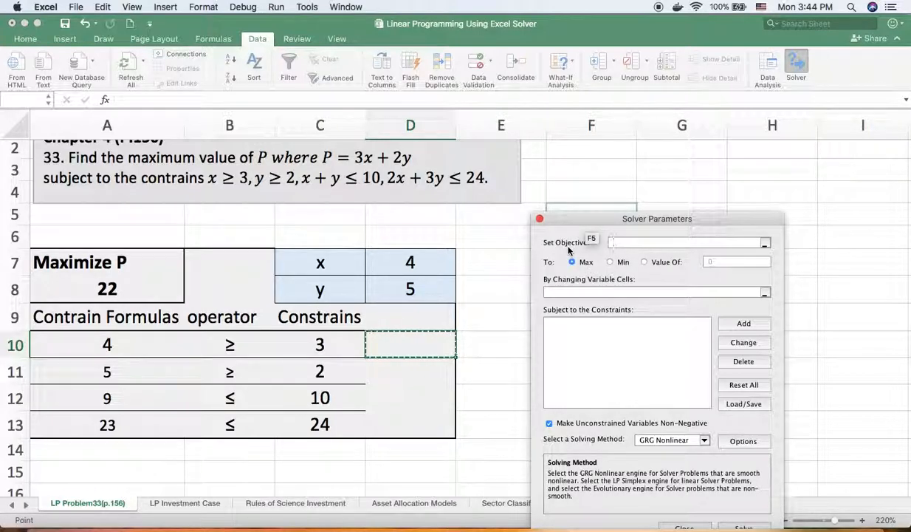
pyautogui.click(108, 289)
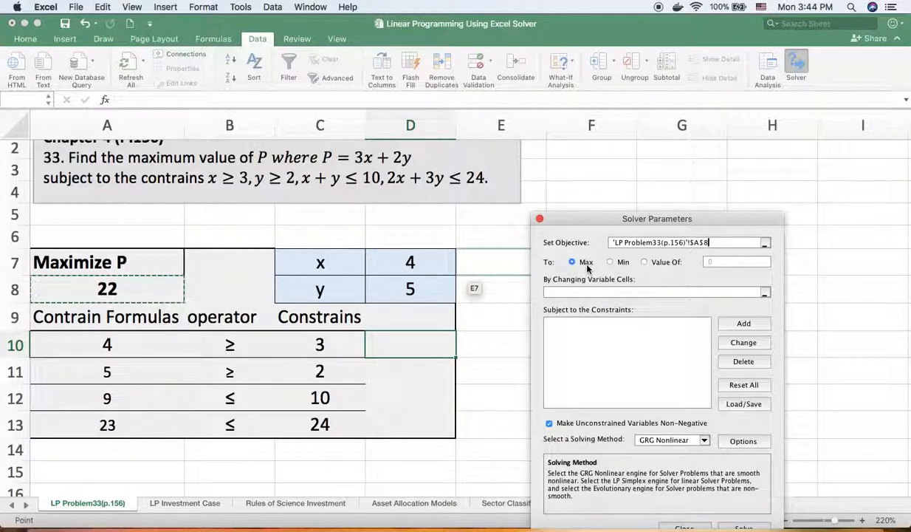
pyautogui.click(564, 292)
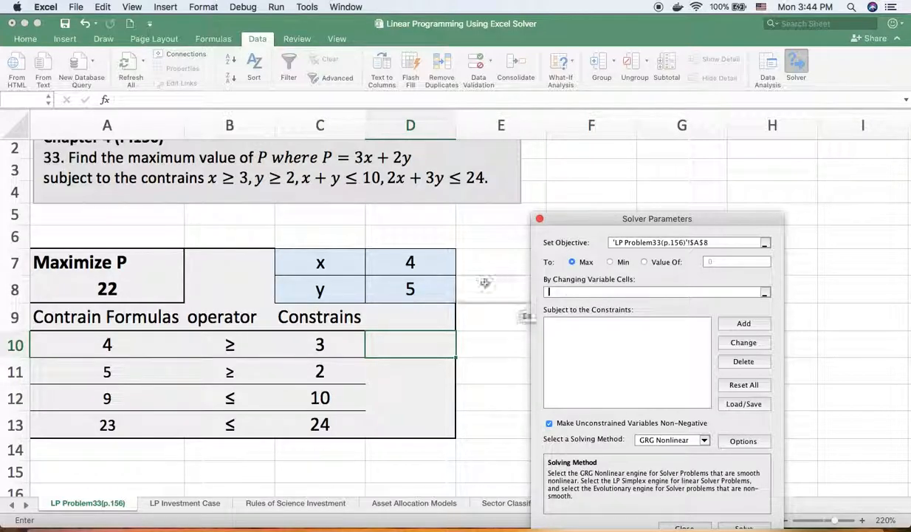
pyautogui.moveTo(409, 260); pyautogui.dragTo(416, 294)
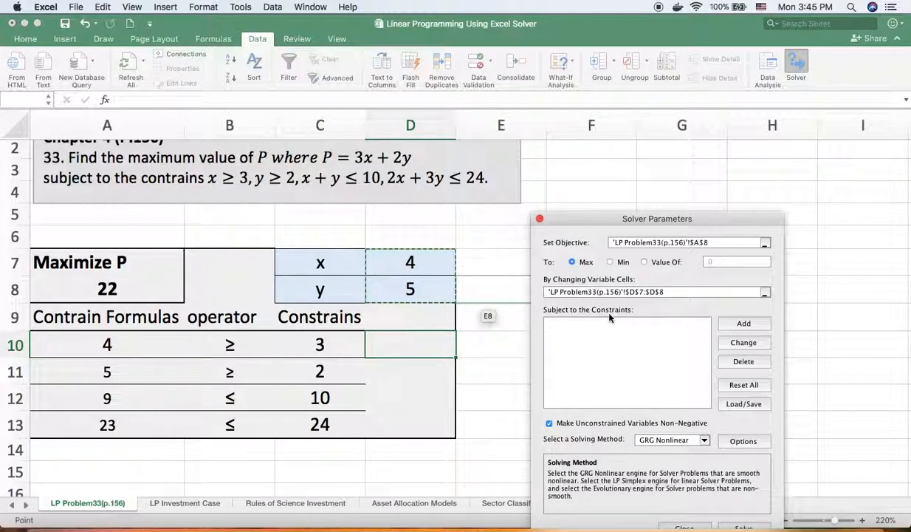
# - Add the first Solver constraint, requiring cell A10 >= C10
pyautogui.click(744, 325)
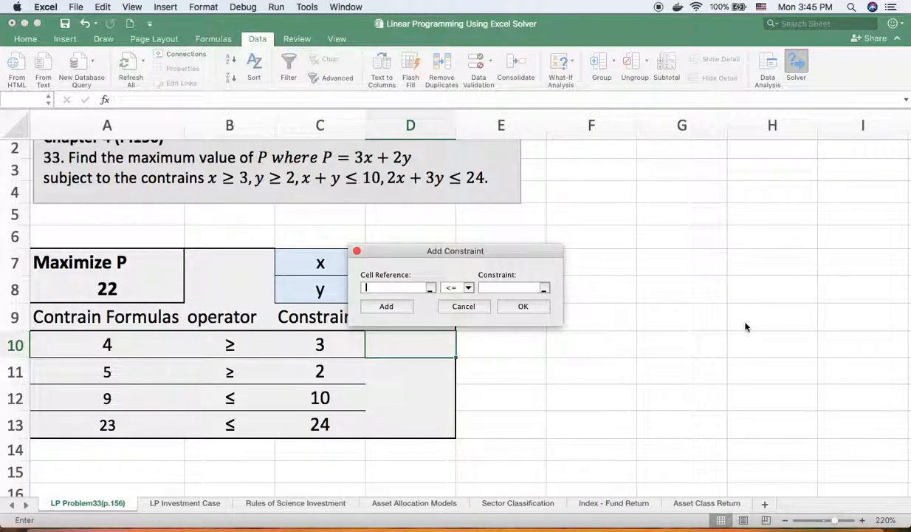
pyautogui.moveTo(535, 251); pyautogui.dragTo(694, 249)
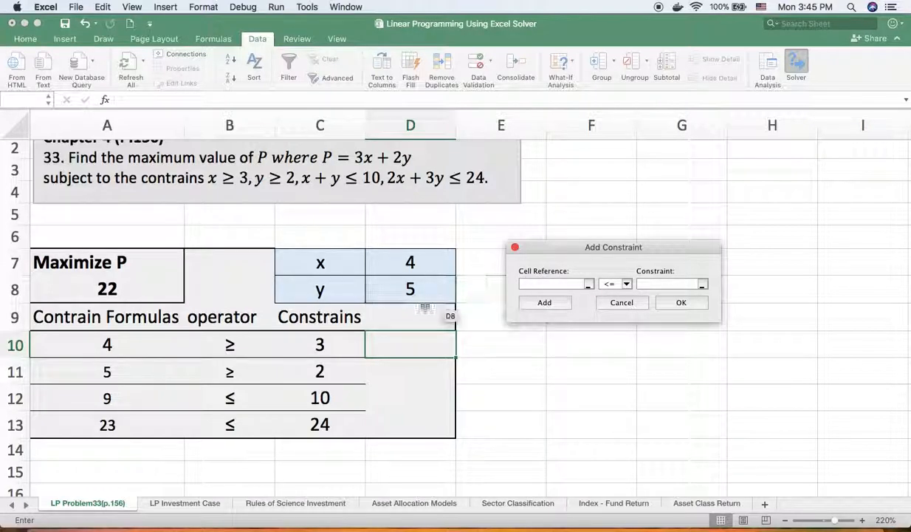
pyautogui.click(108, 345)
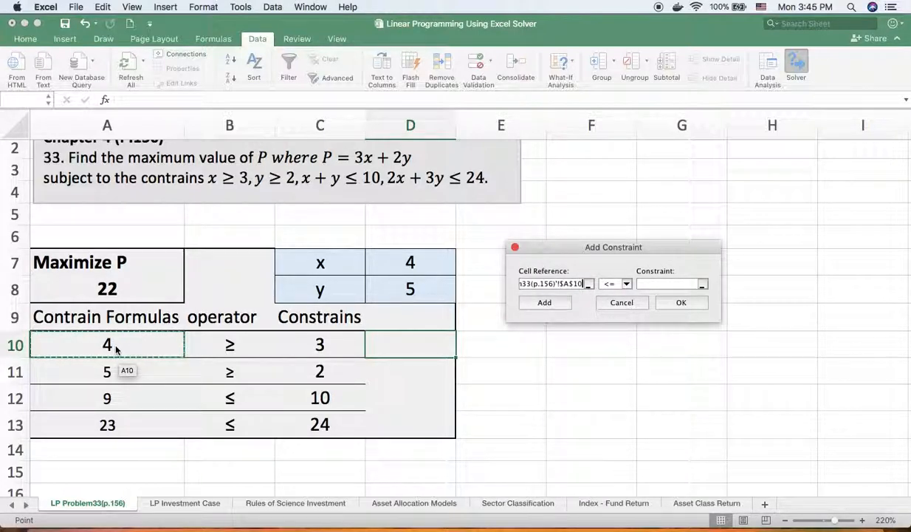
pyautogui.click(627, 284)
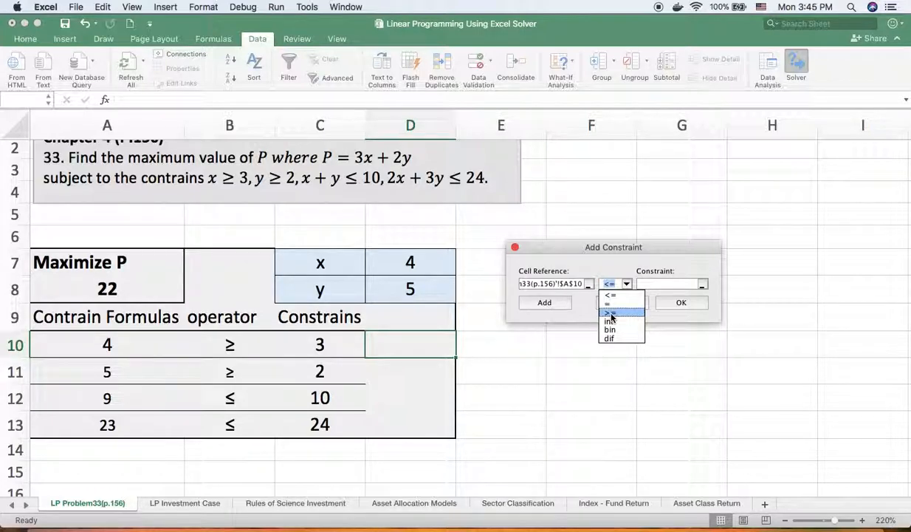
pyautogui.click(611, 317)
pyautogui.click(664, 284)
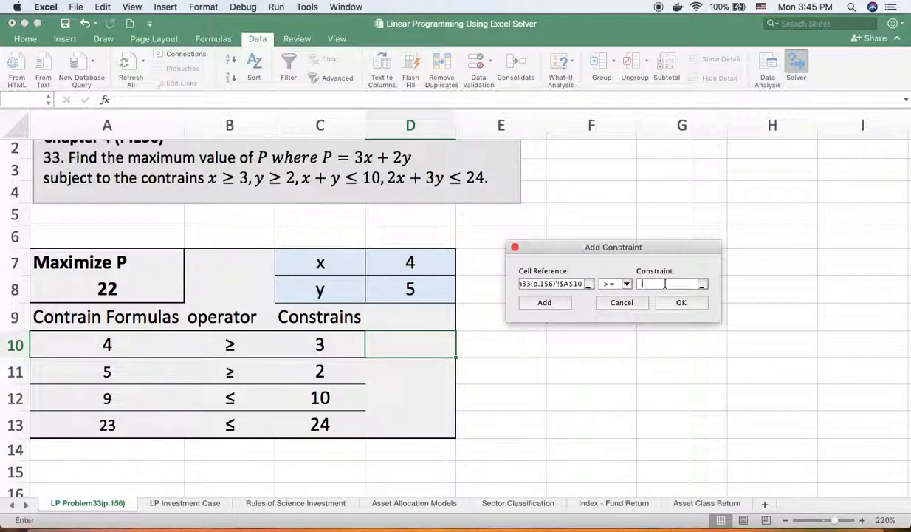
pyautogui.click(320, 347)
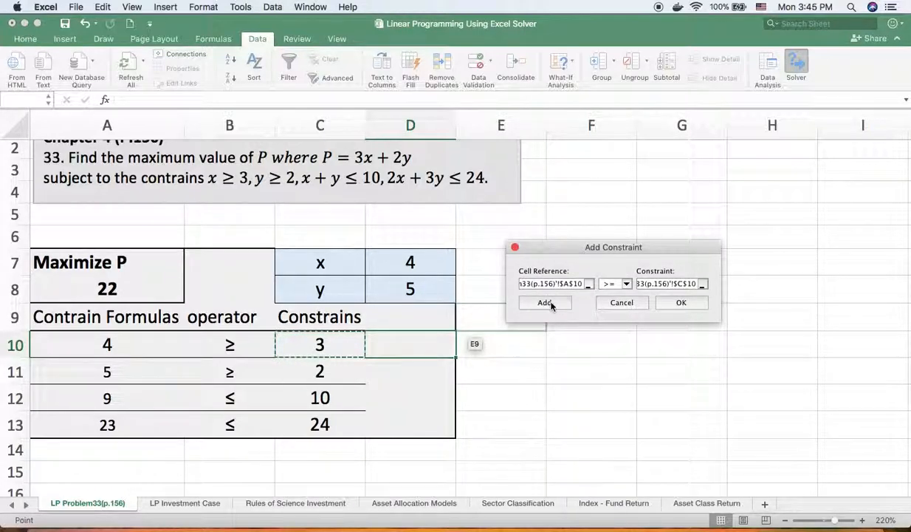
pyautogui.click(544, 303)
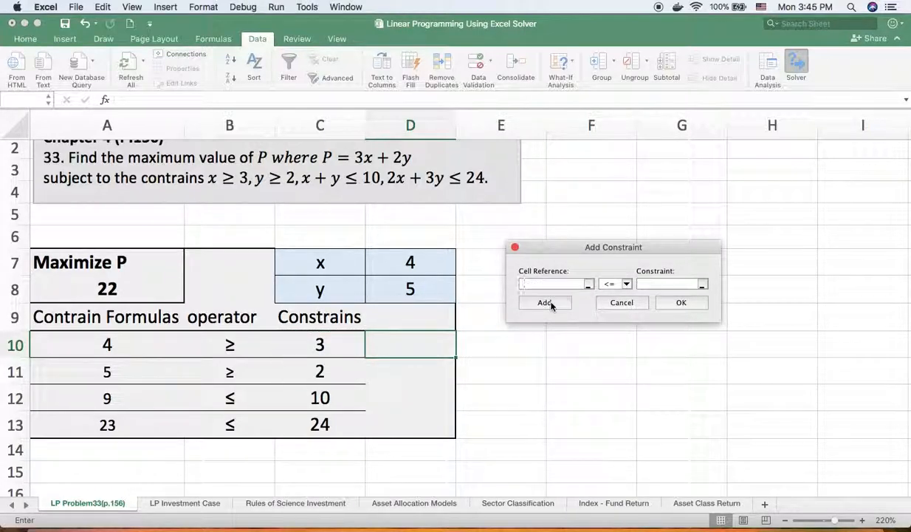
# - Add the second Solver constraint, requiring cell A11 >= C11
pyautogui.click(111, 373)
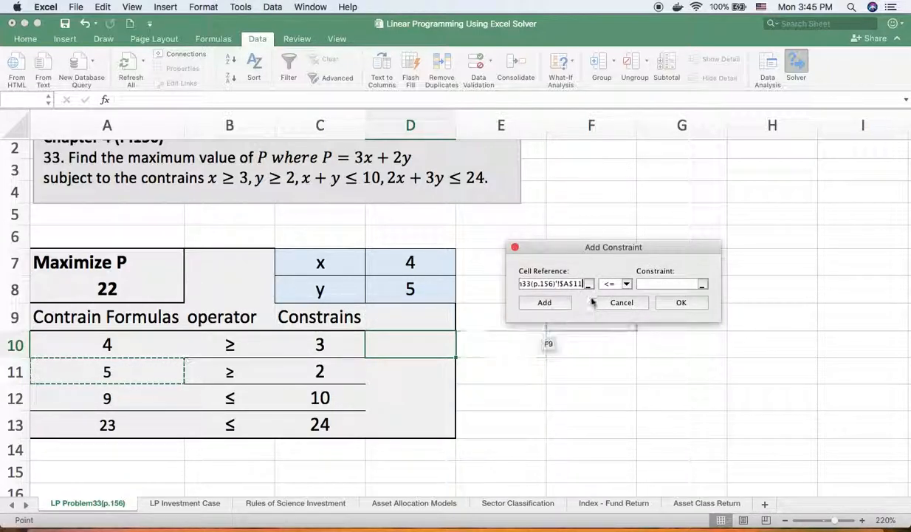
pyautogui.click(616, 283)
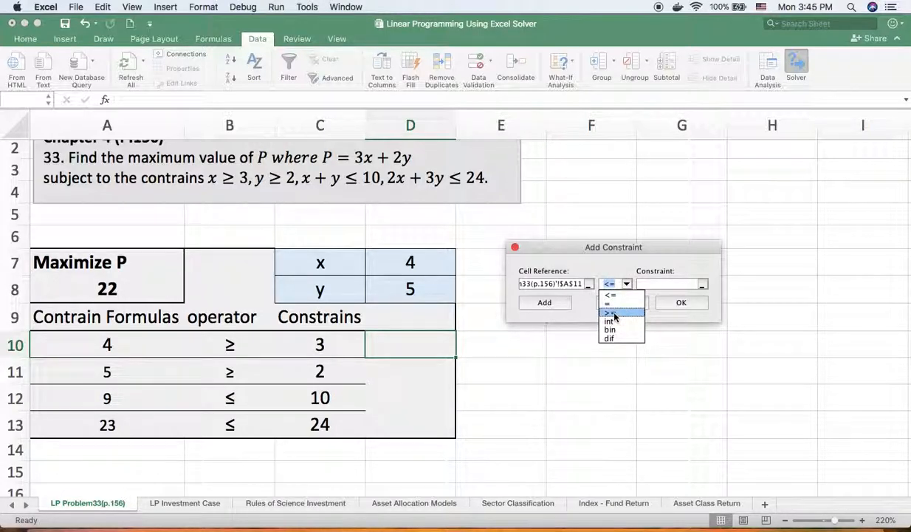
pyautogui.click(610, 313)
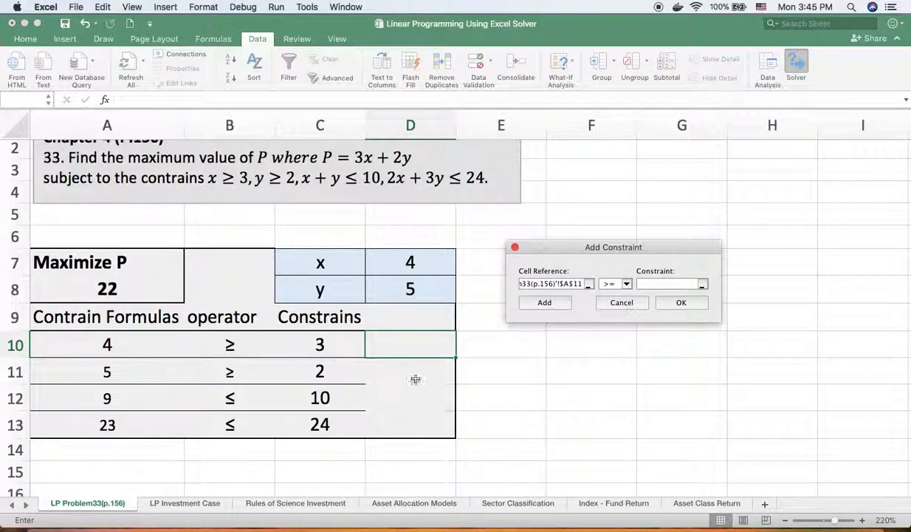
pyautogui.click(321, 375)
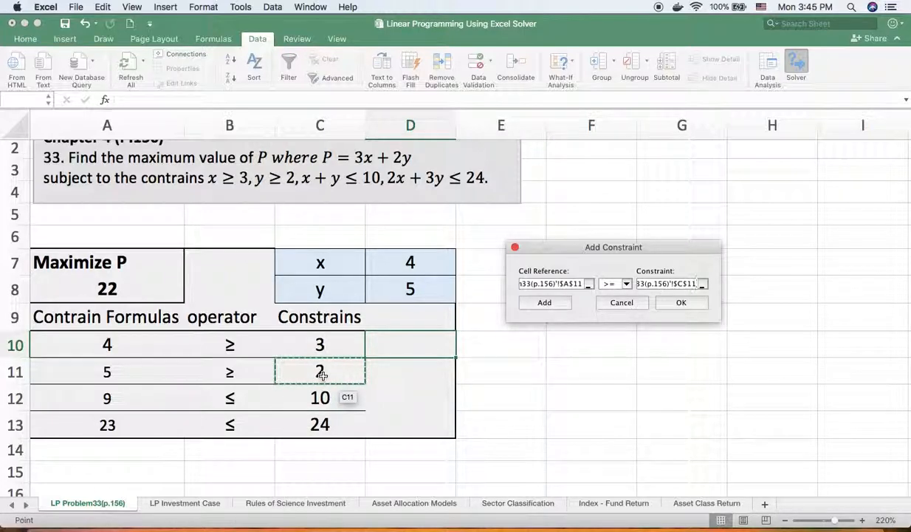
pyautogui.click(548, 303)
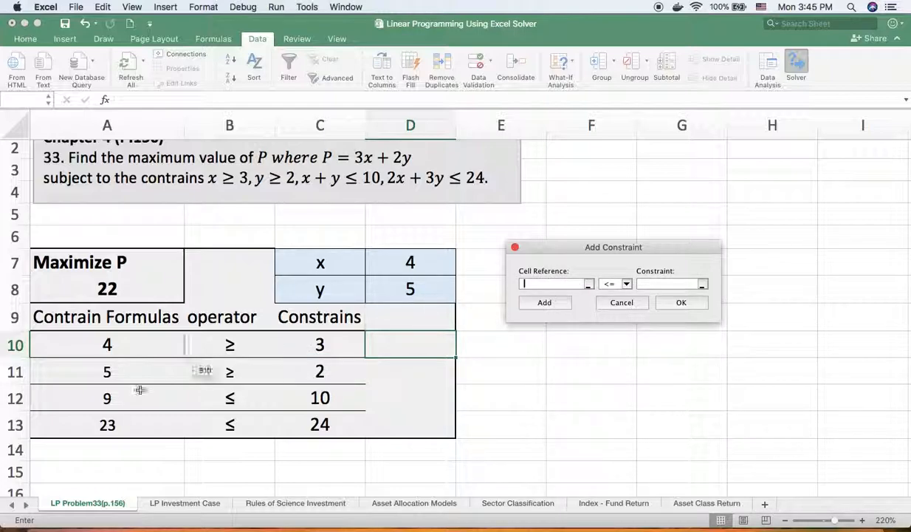
# - Add the third Solver constraint, requiring cell A12 <= C12
pyautogui.click(109, 398)
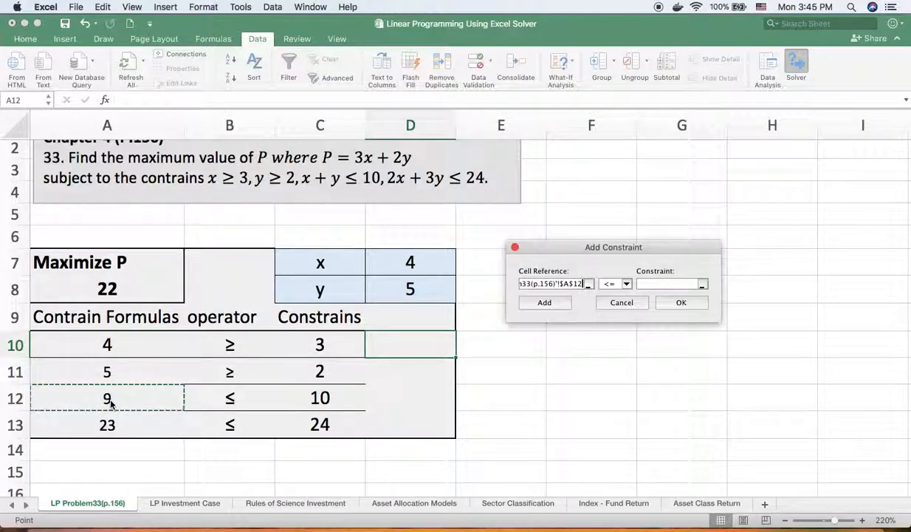
pyautogui.click(627, 285)
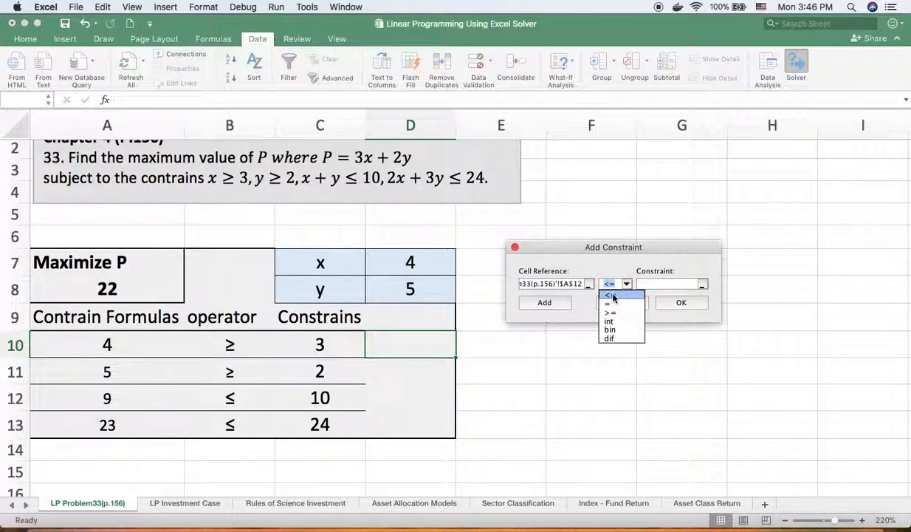
pyautogui.click(612, 296)
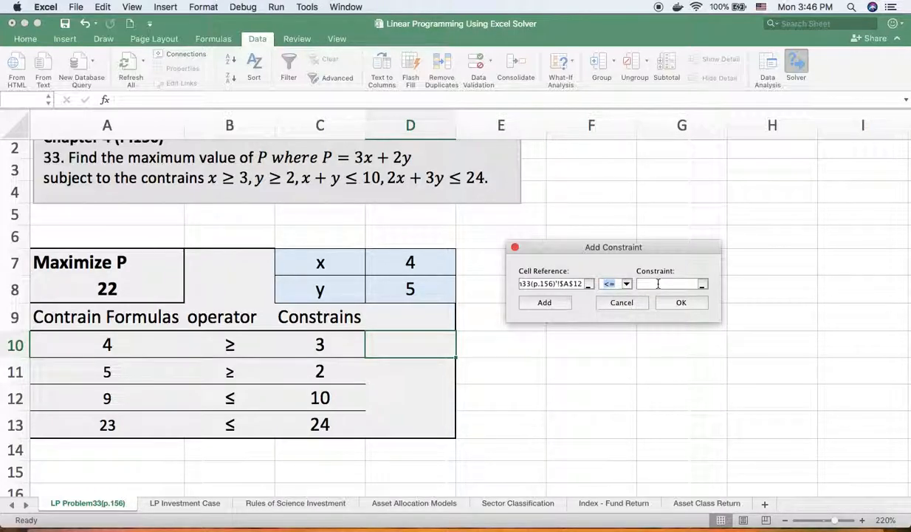
pyautogui.click(658, 283)
pyautogui.click(323, 399)
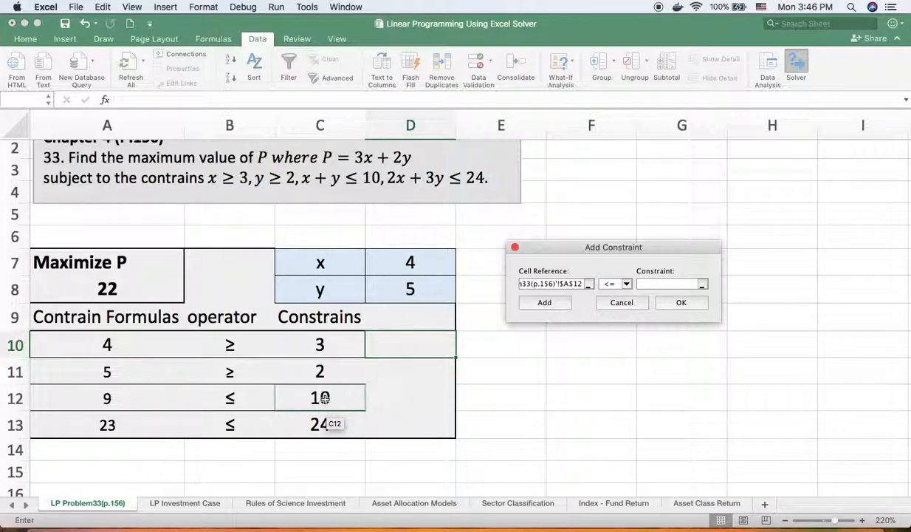
pyautogui.click(325, 399)
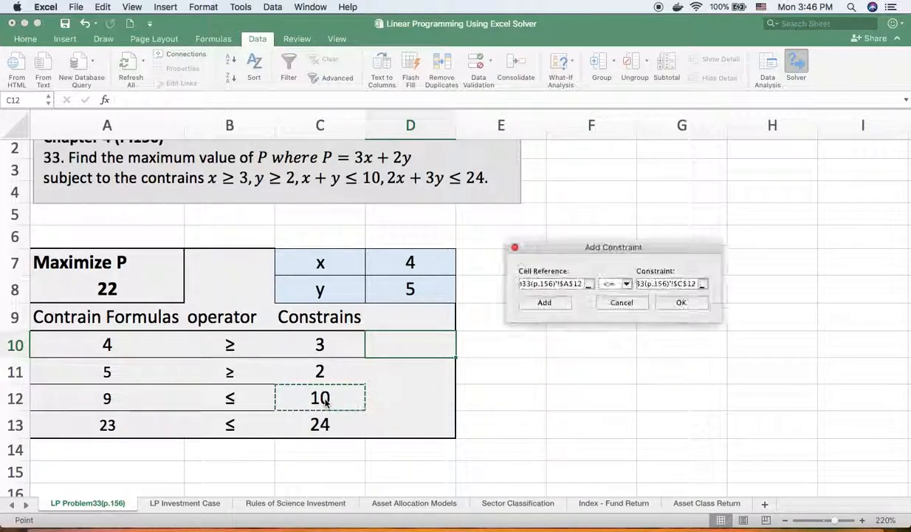
pyautogui.click(541, 303)
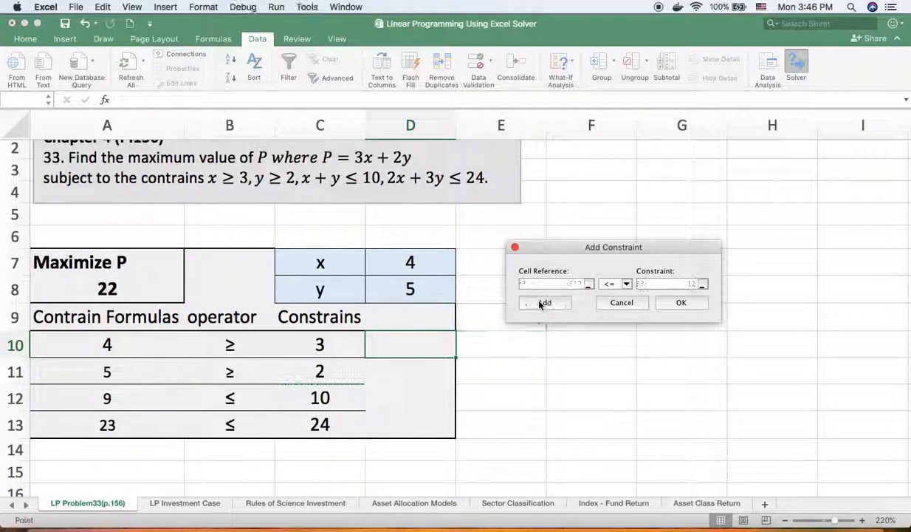
# - Add the fourth Solver constraint, requiring cell A13 <= C13, and return to the Solver parameters
pyautogui.click(109, 427)
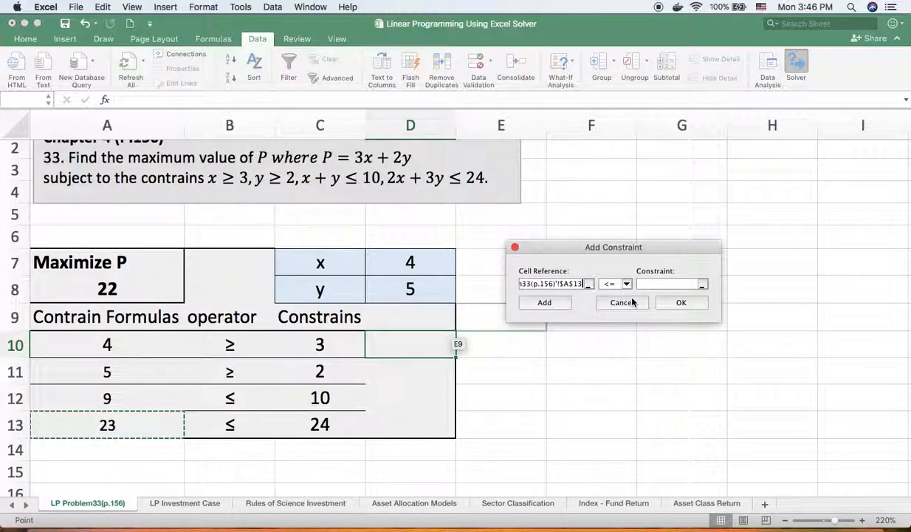
pyautogui.click(648, 285)
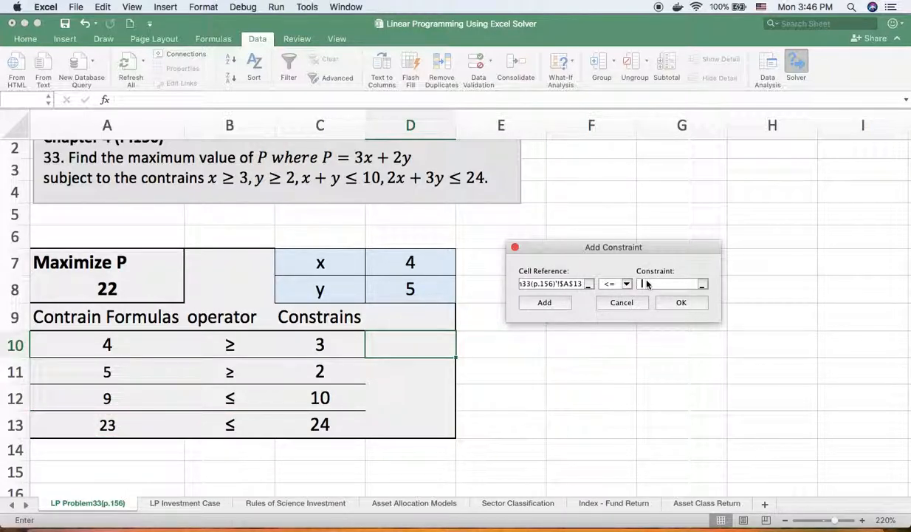
pyautogui.click(319, 424)
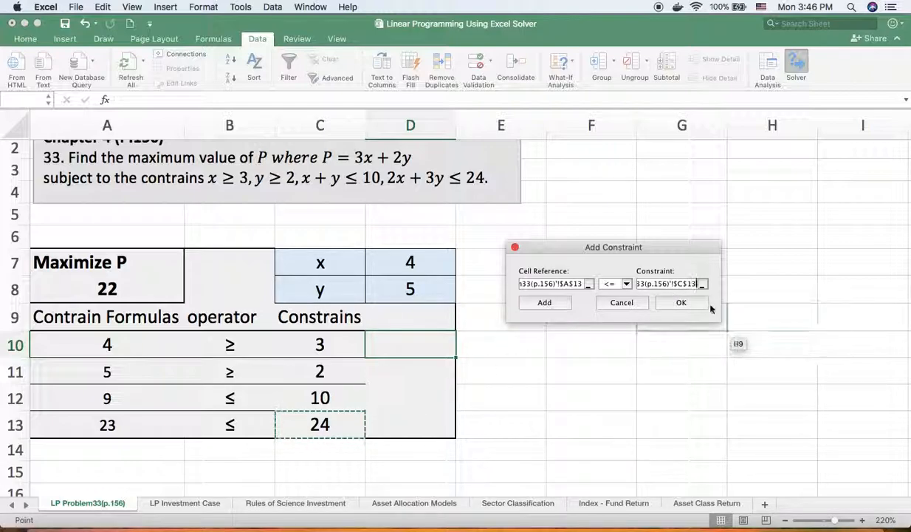
pyautogui.click(680, 302)
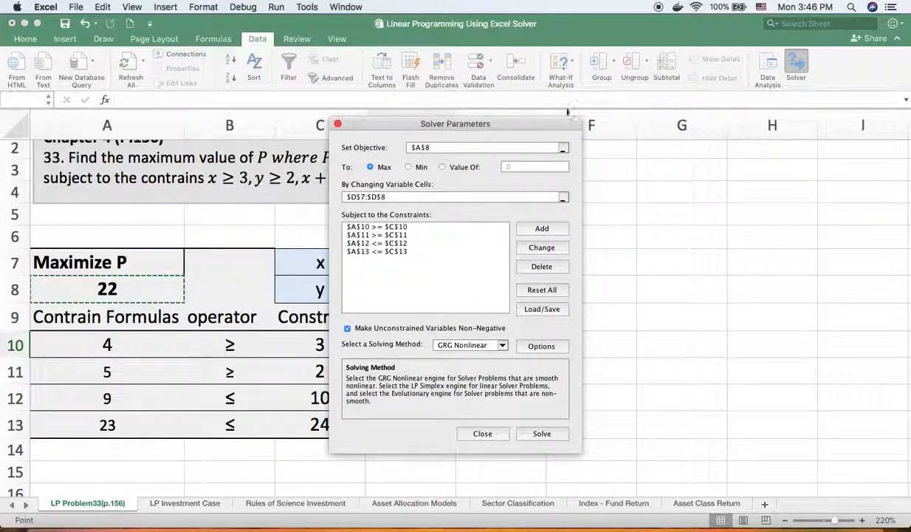
# - Solve the problem with the Simplex LP solving method and keep the Solver solution in the worksheet
pyautogui.moveTo(569, 119); pyautogui.dragTo(761, 220)
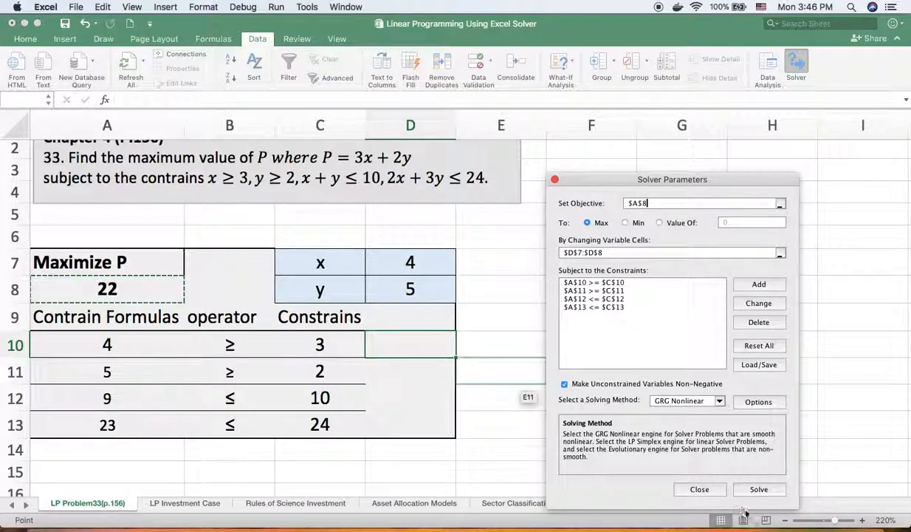
pyautogui.click(719, 403)
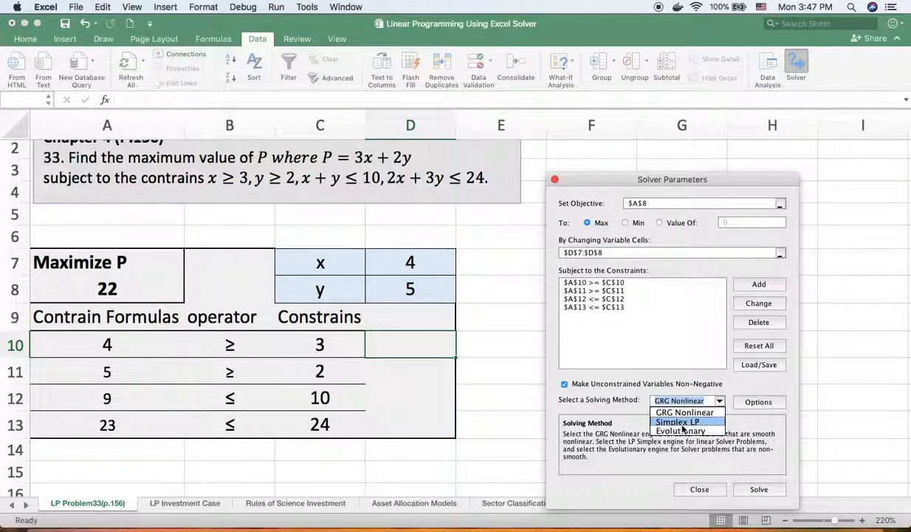
pyautogui.click(681, 422)
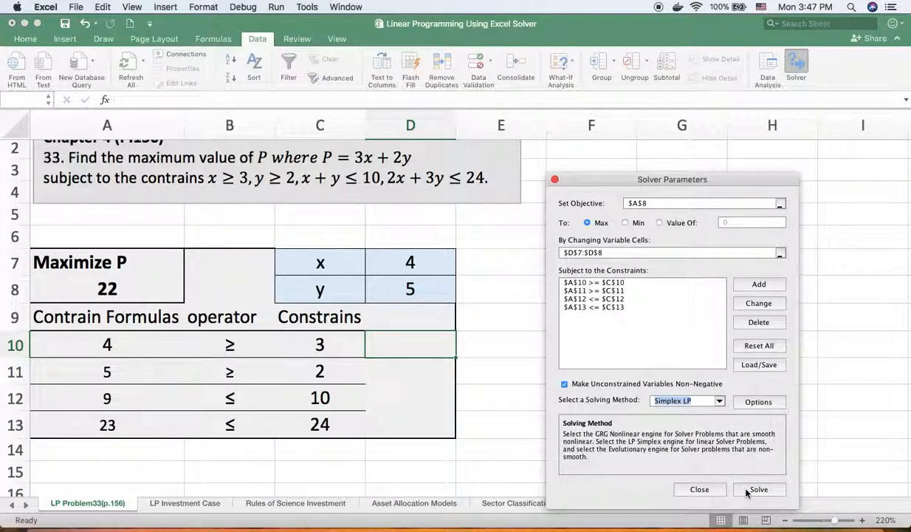
pyautogui.click(748, 492)
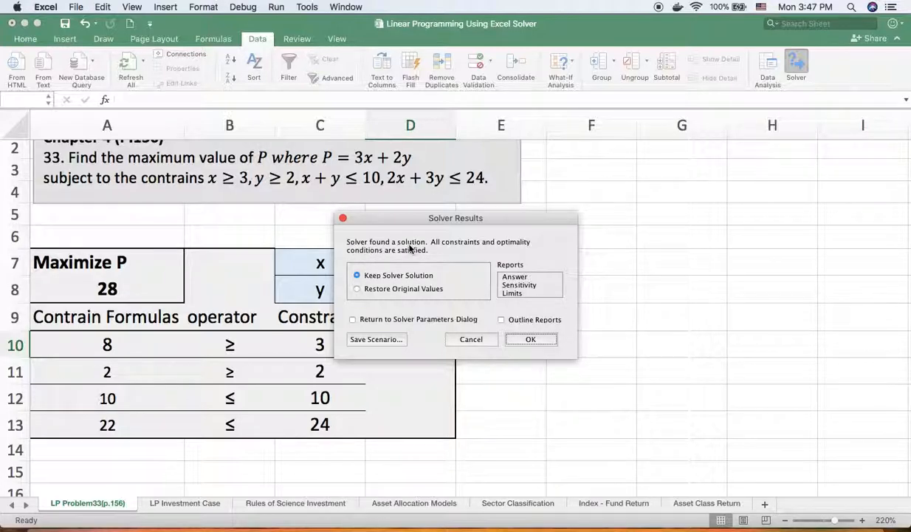
pyautogui.click(530, 339)
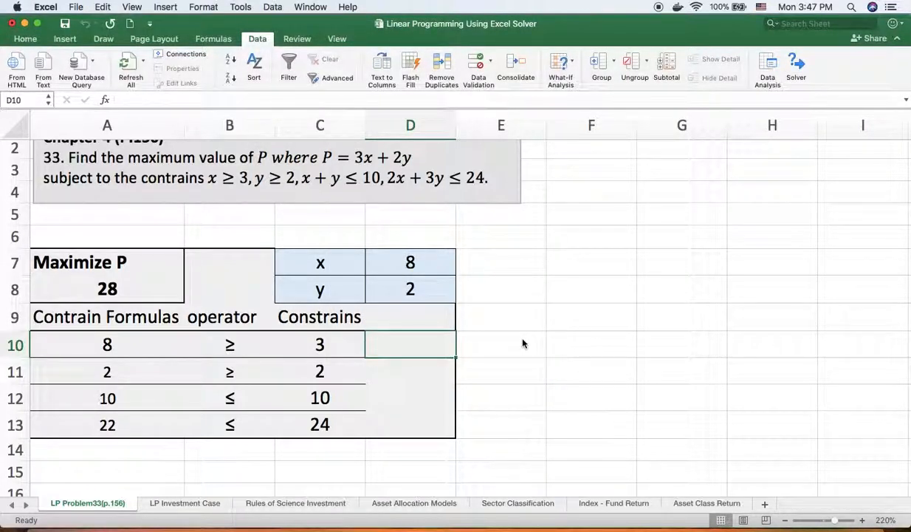